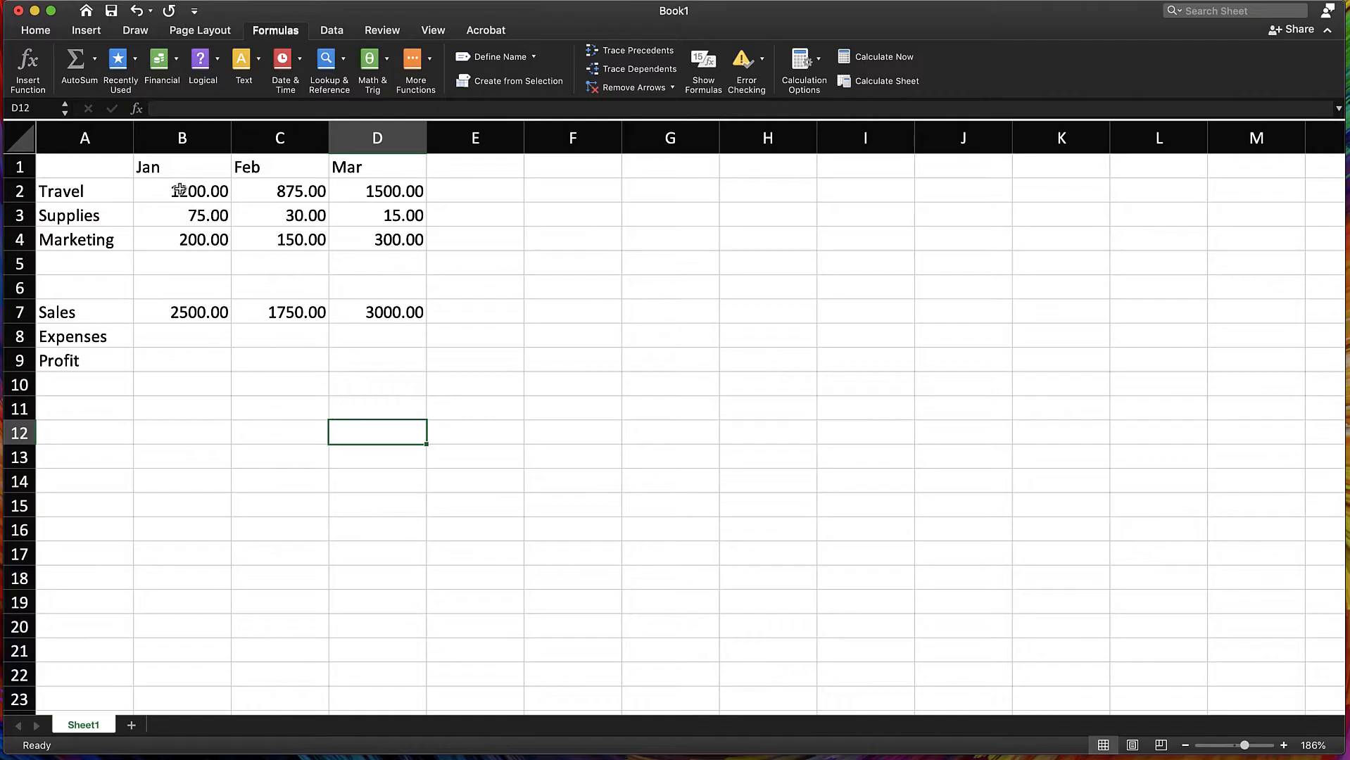
Step: Total the January expenses in cell B5 with the formula =SUM(B2:B4)
click(185, 260)
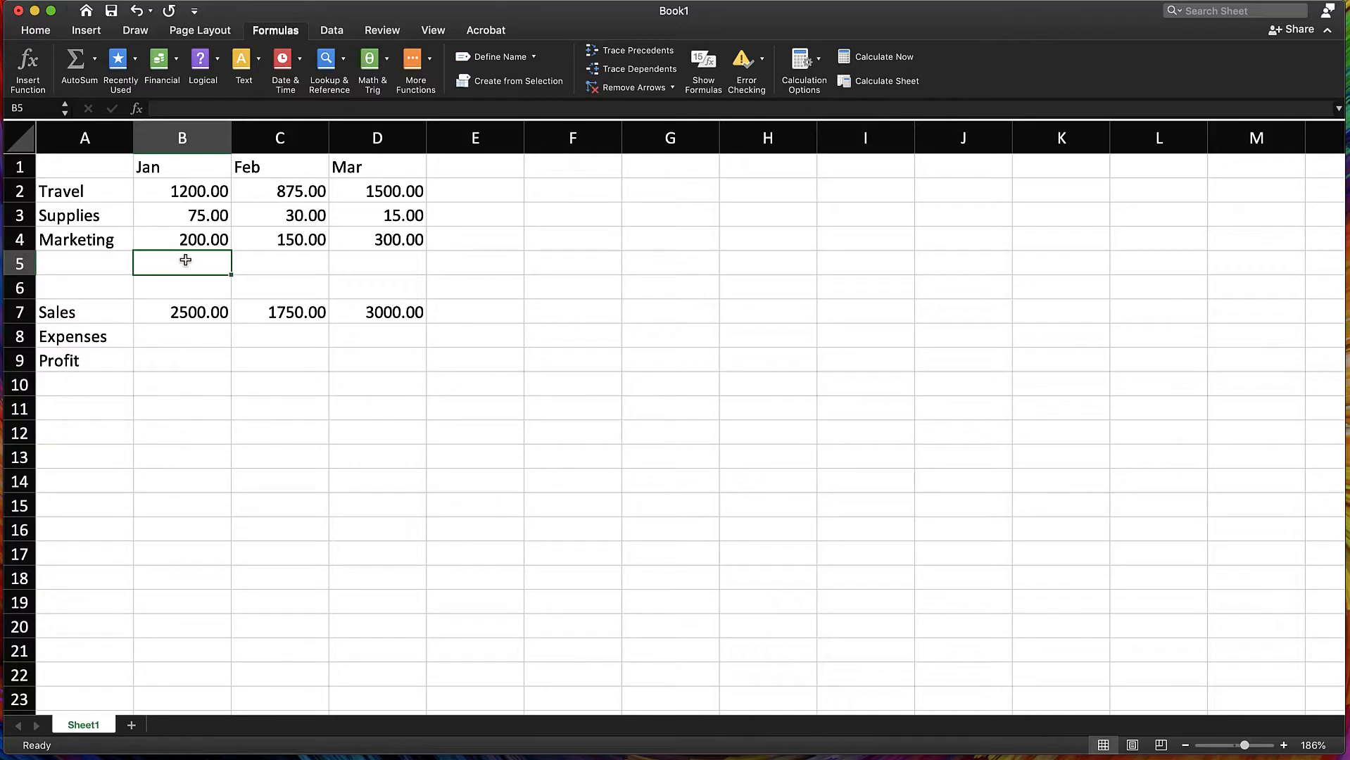
text(=)
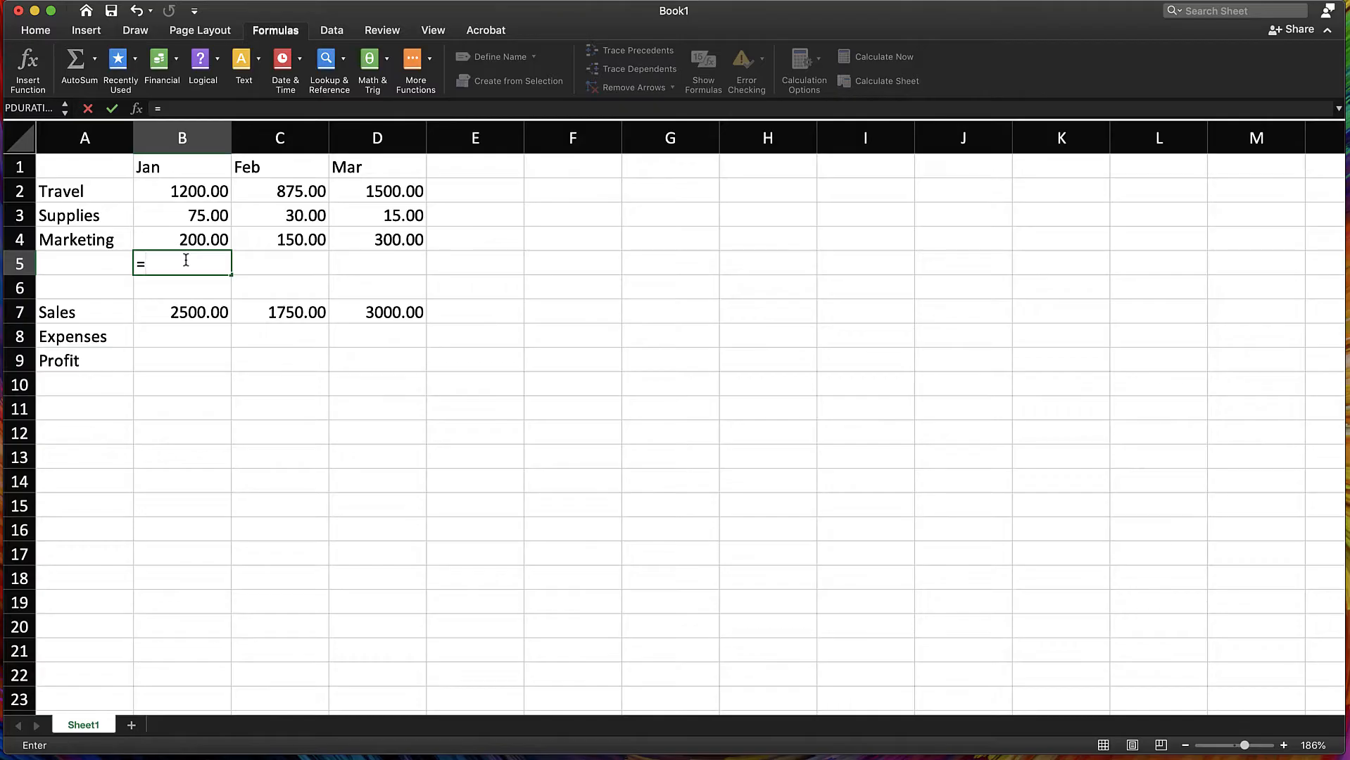
text(S)
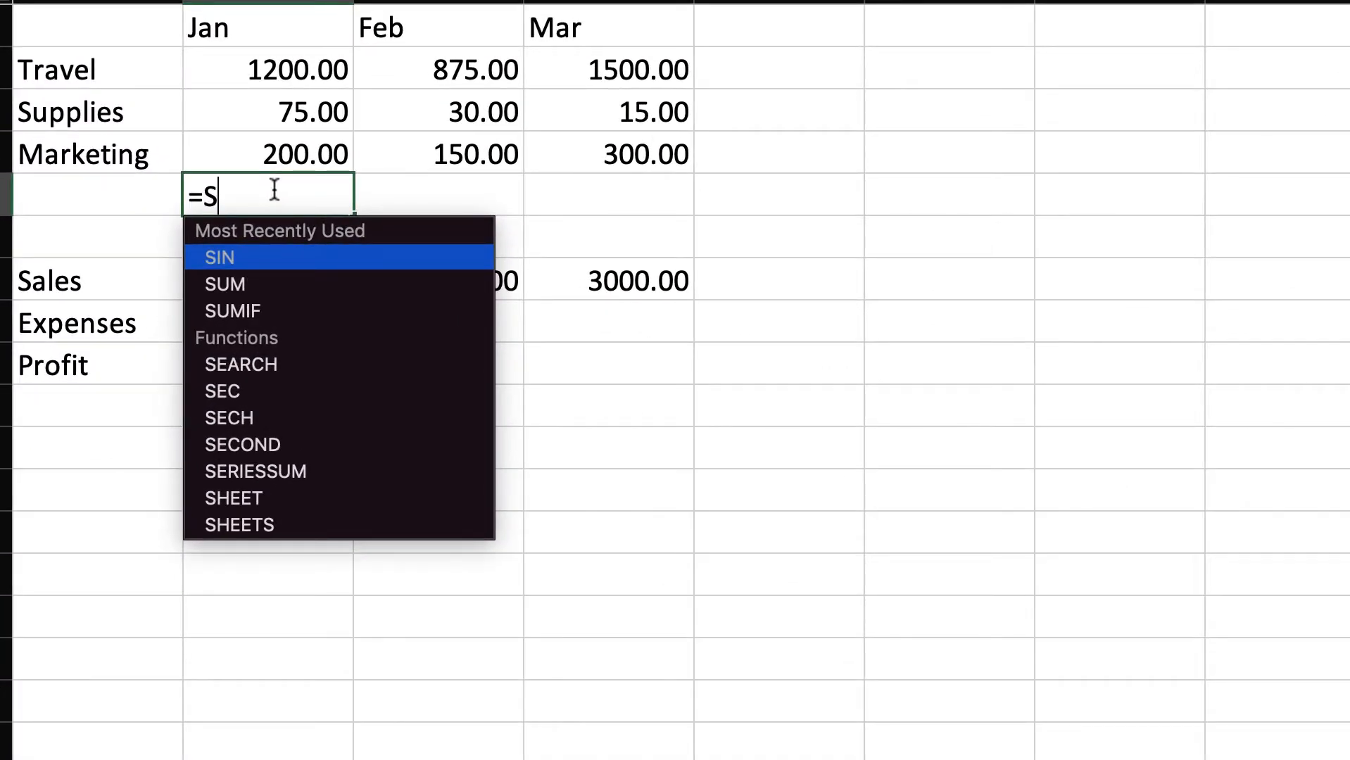
double_click(233, 284)
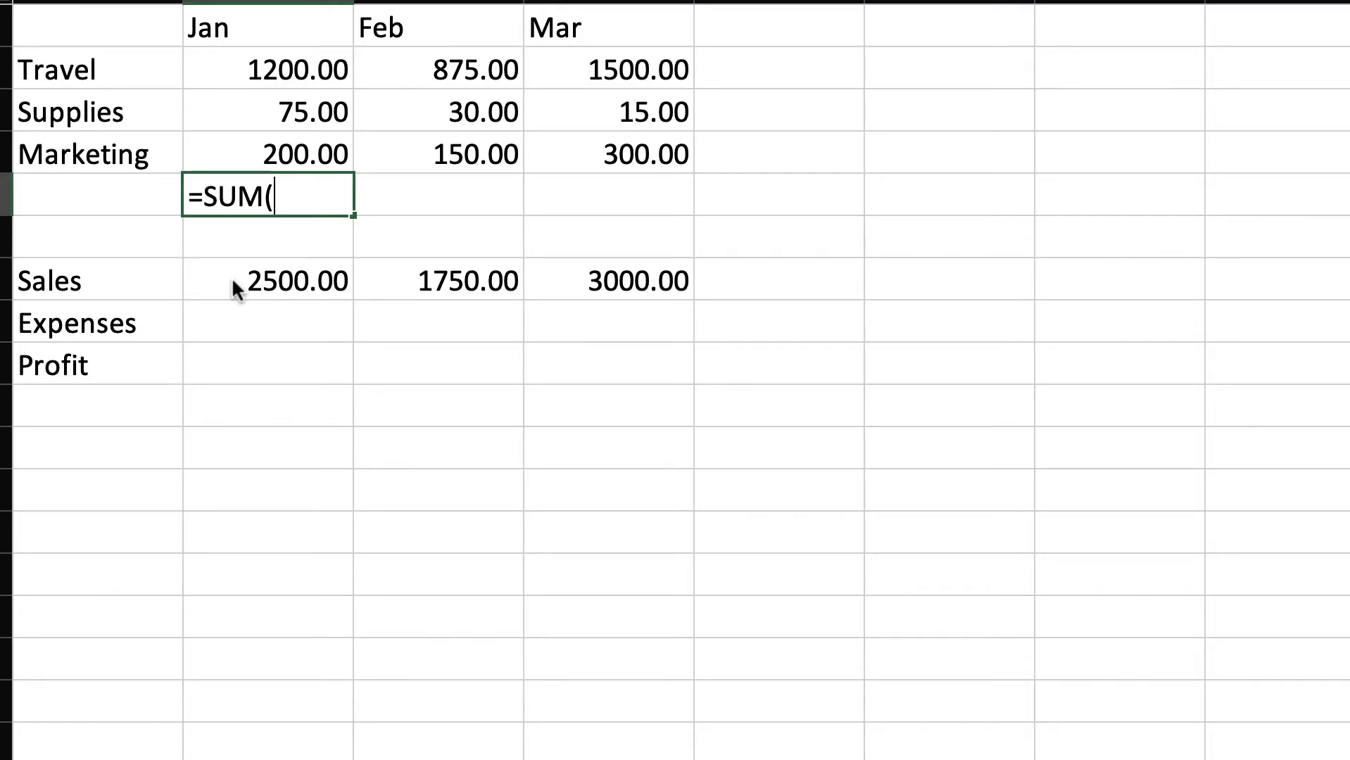
text(B)
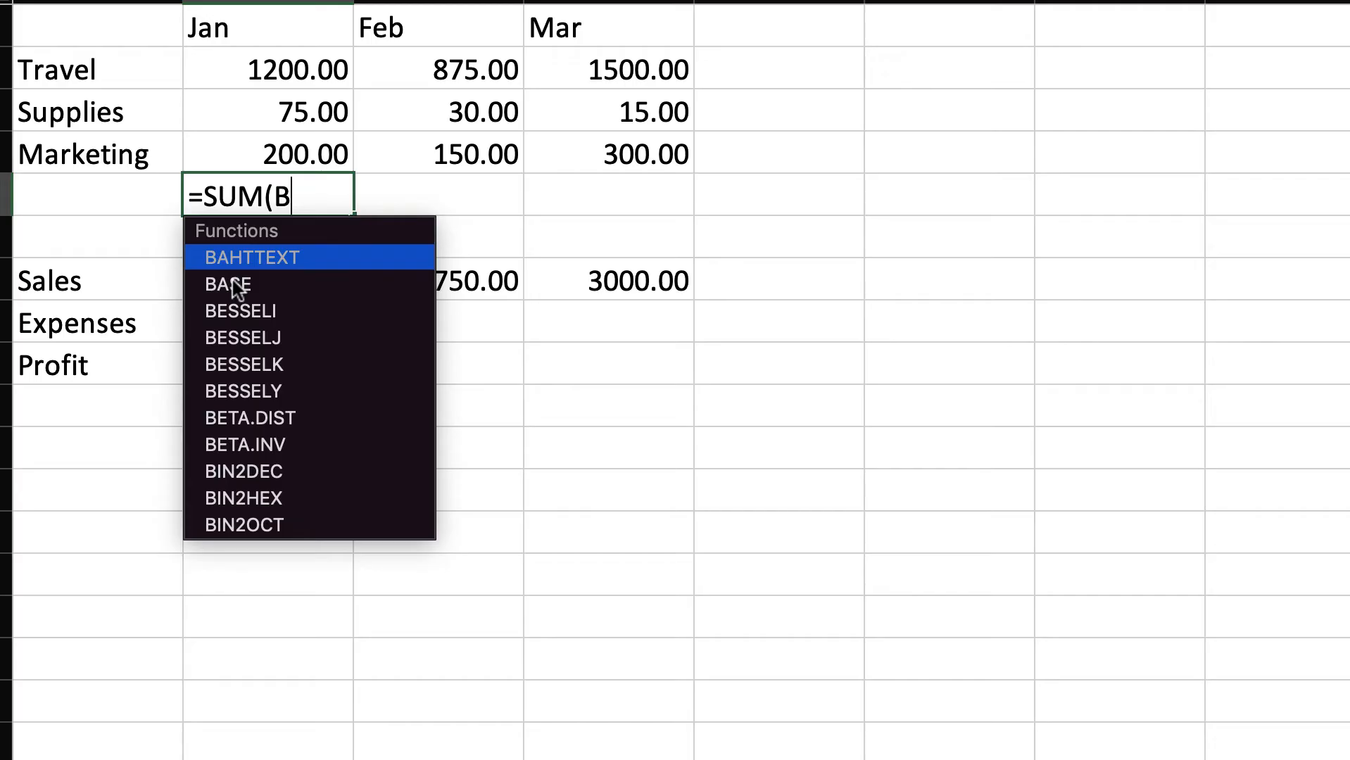
text(2:)
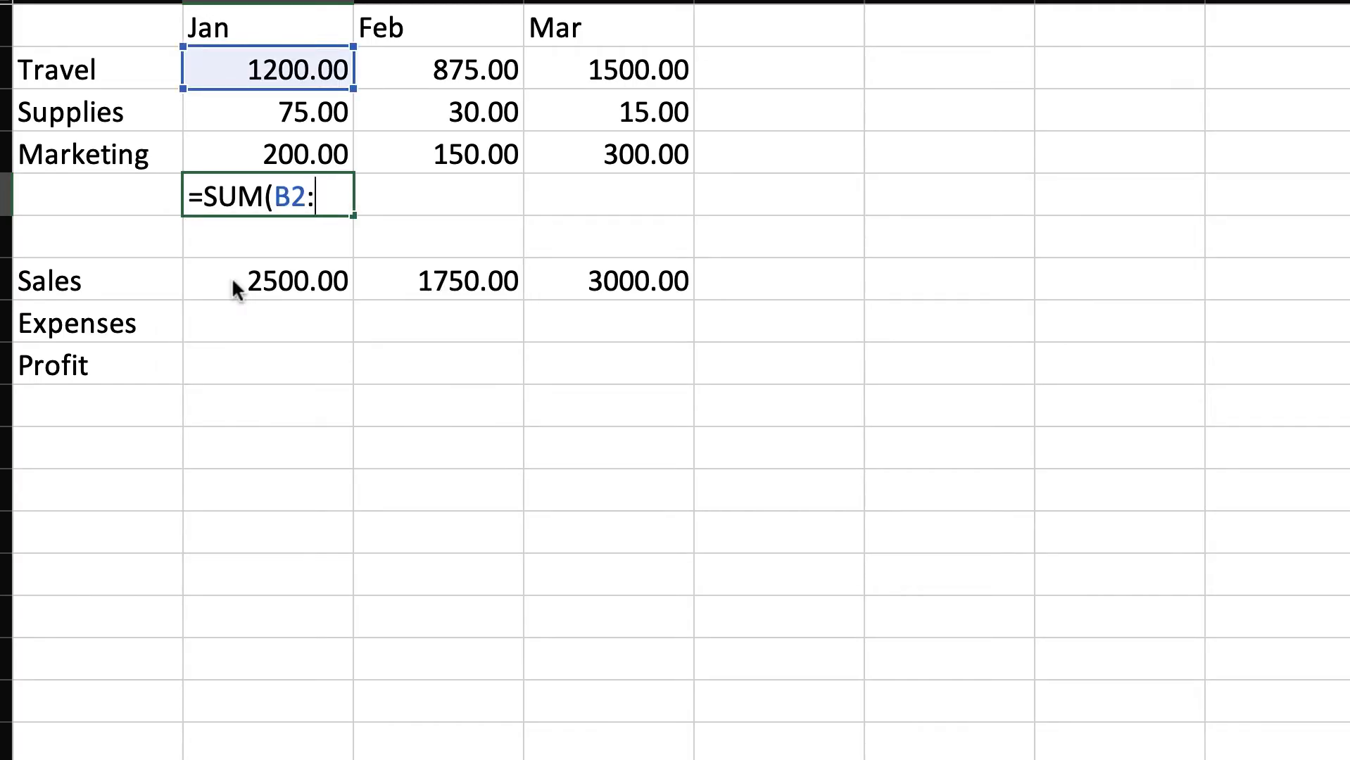
text(B4)
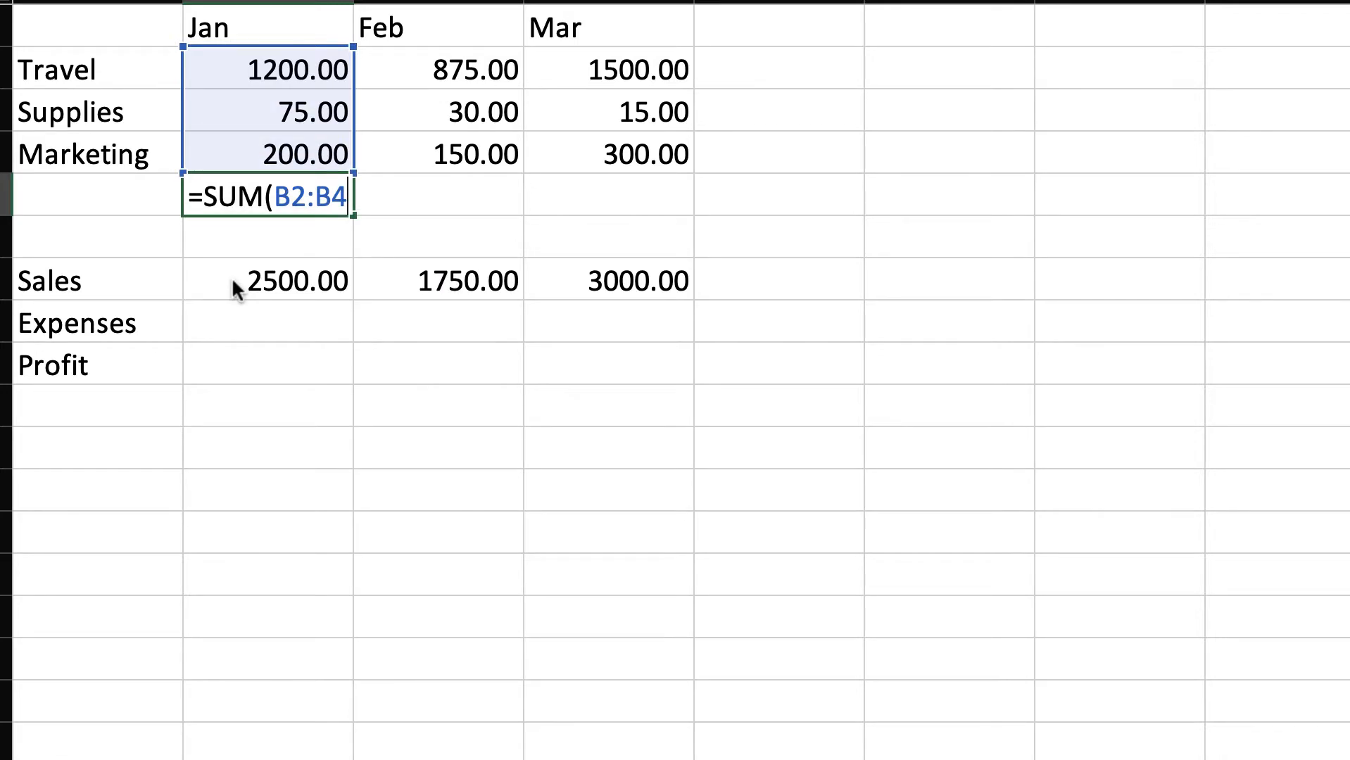
key(Tab)
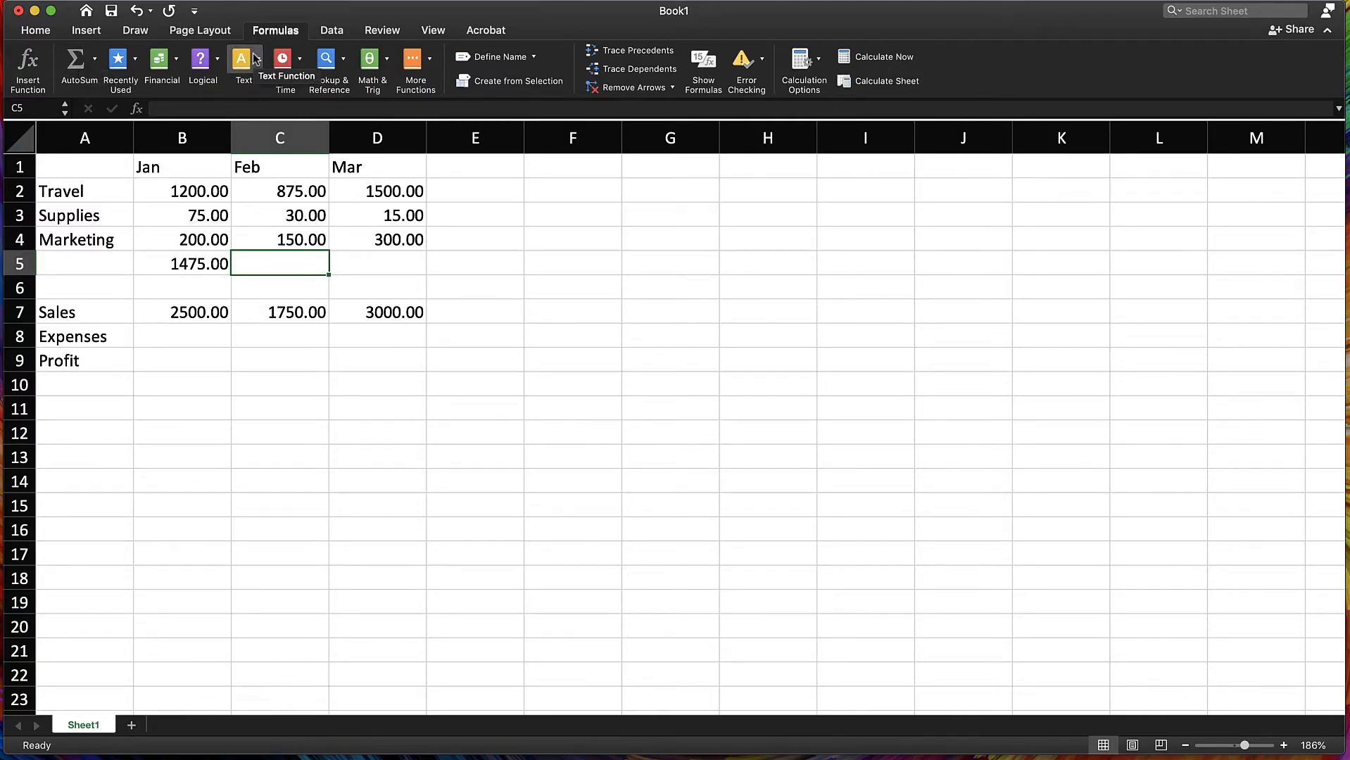
Step: Use AutoSum to total the February expenses C2:C4 in C5 and the March expenses D2:D4 in D5
click(35, 30)
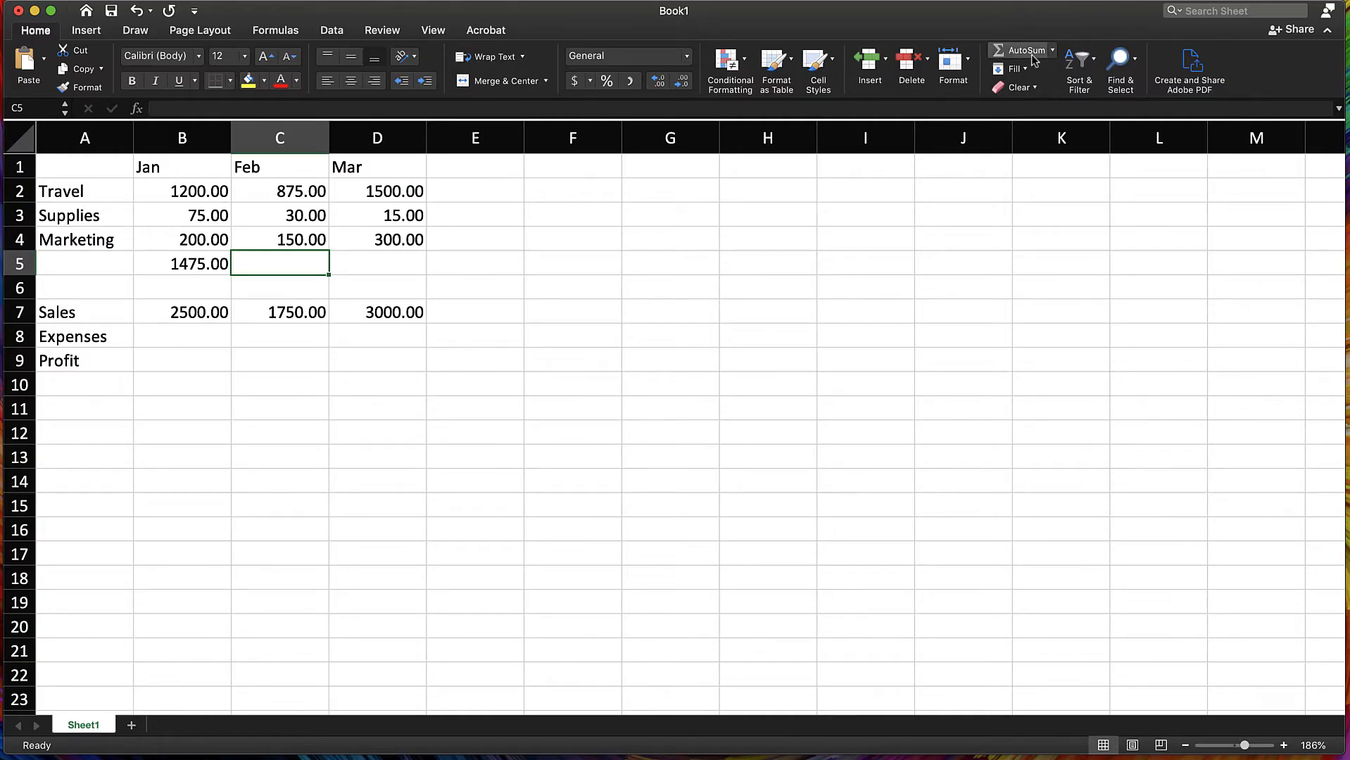
click(272, 30)
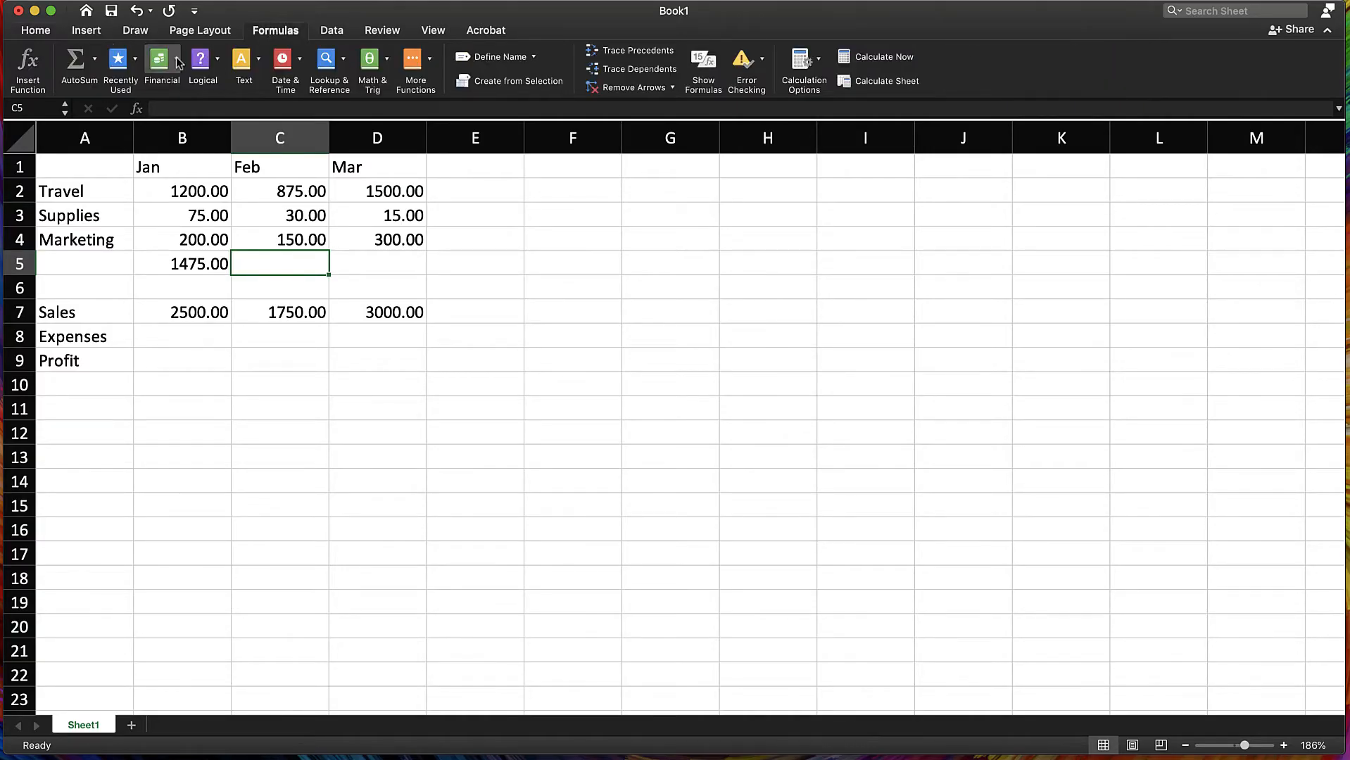
drag(303, 187, 303, 237)
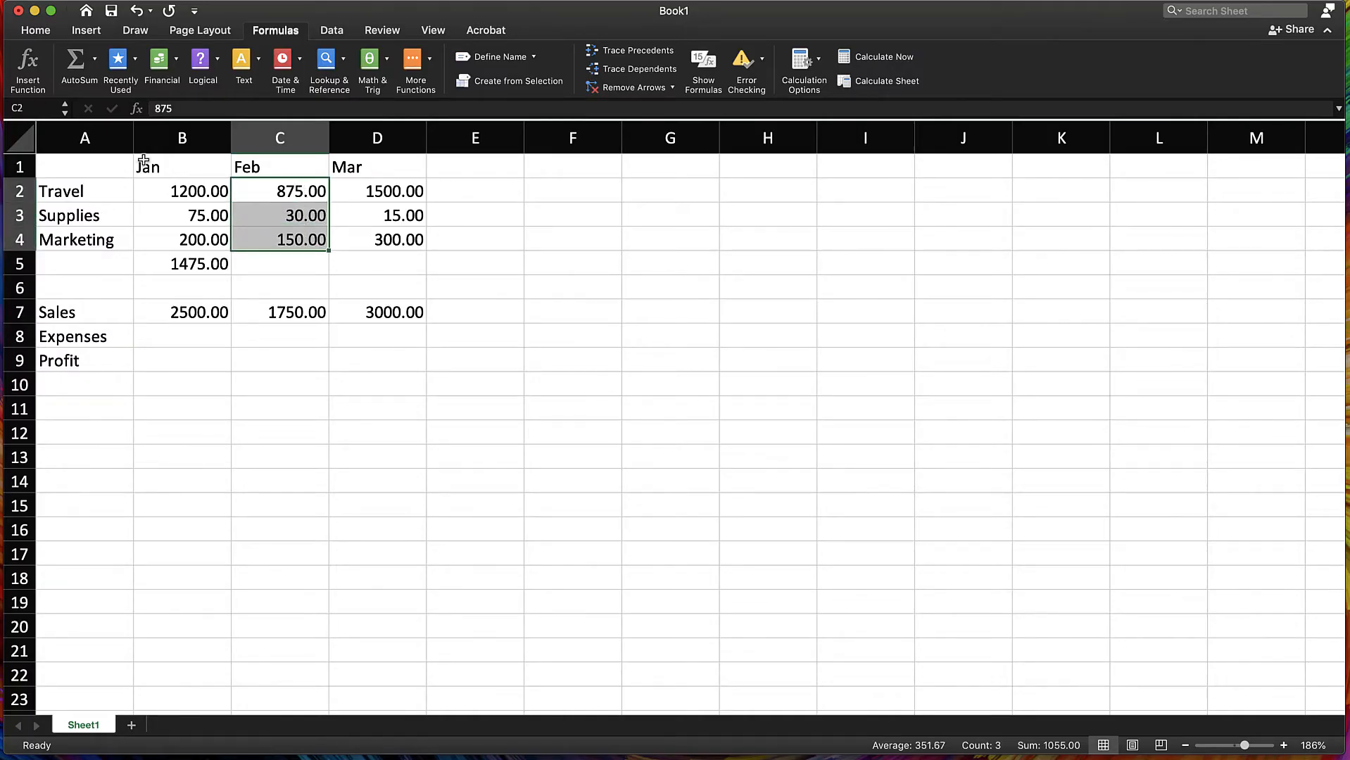
click(78, 66)
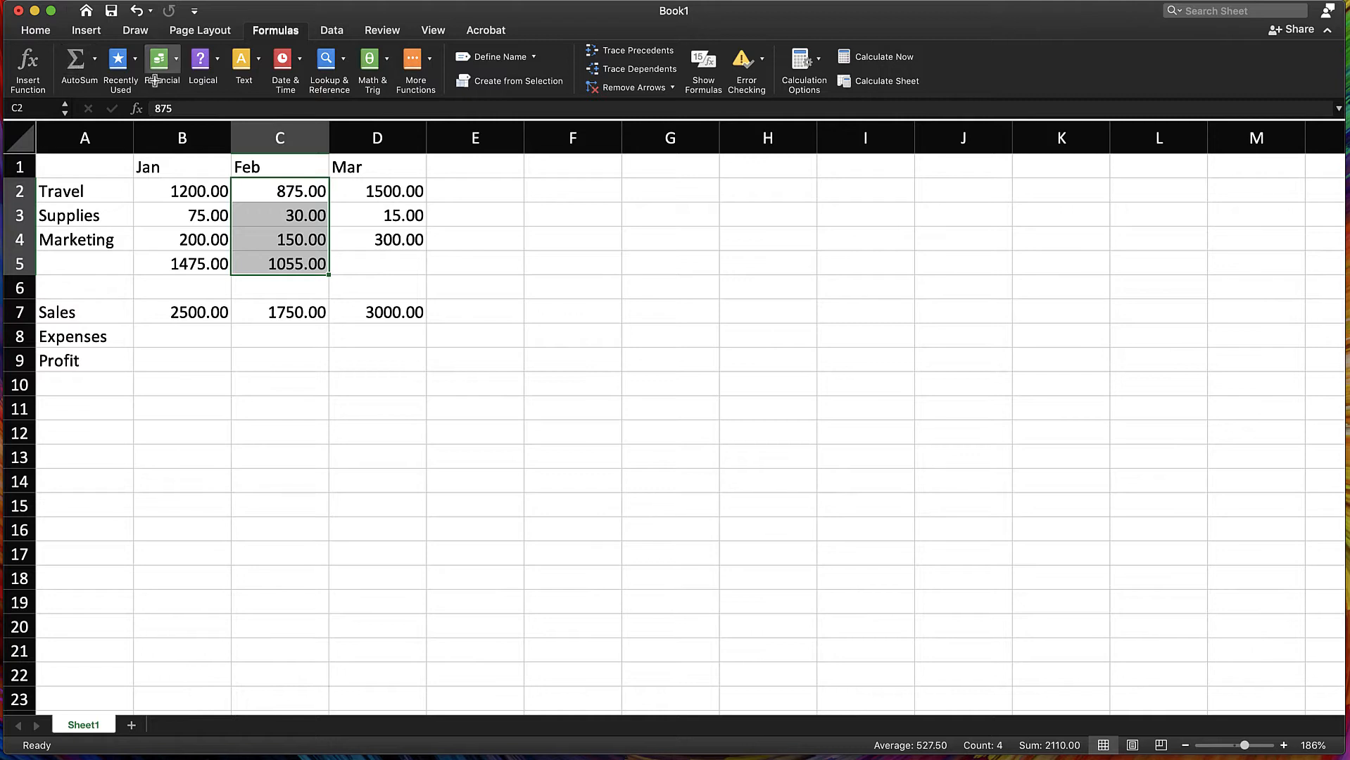
click(407, 262)
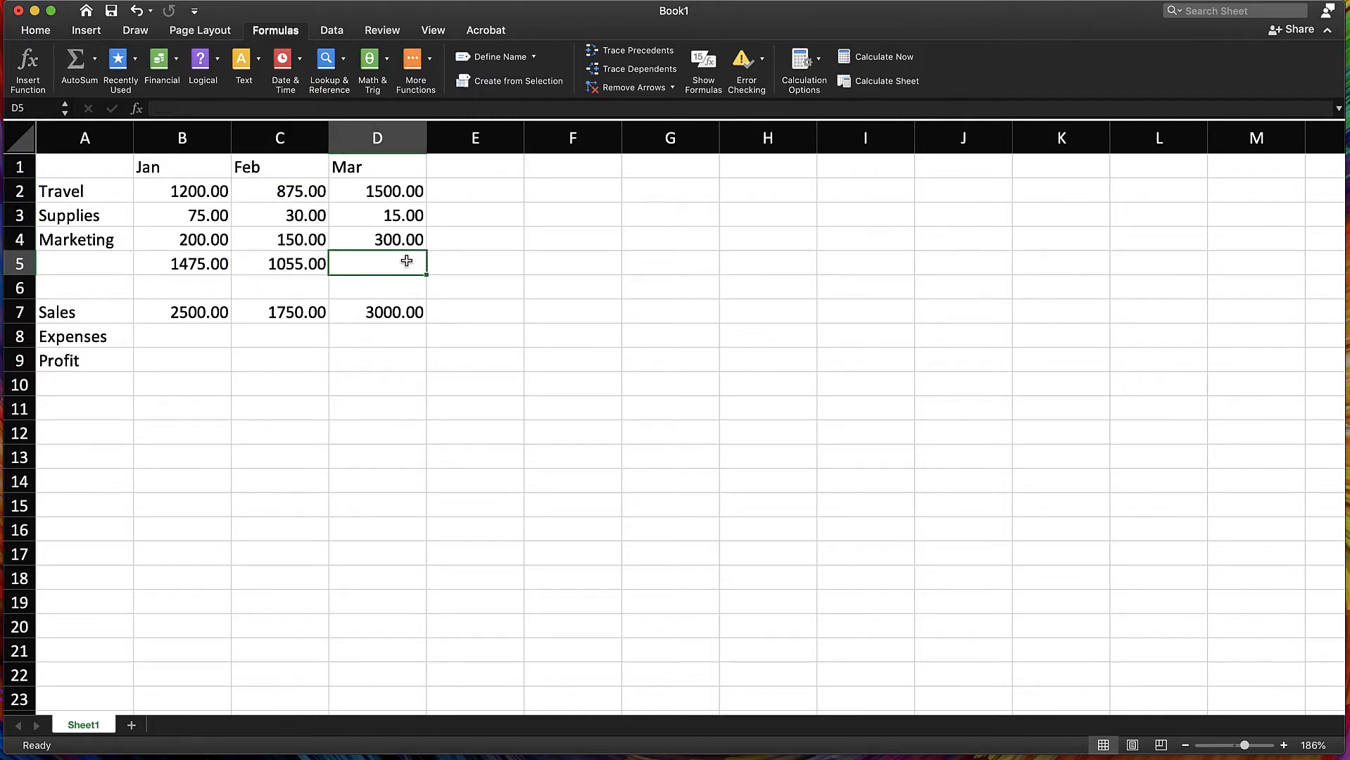
click(77, 66)
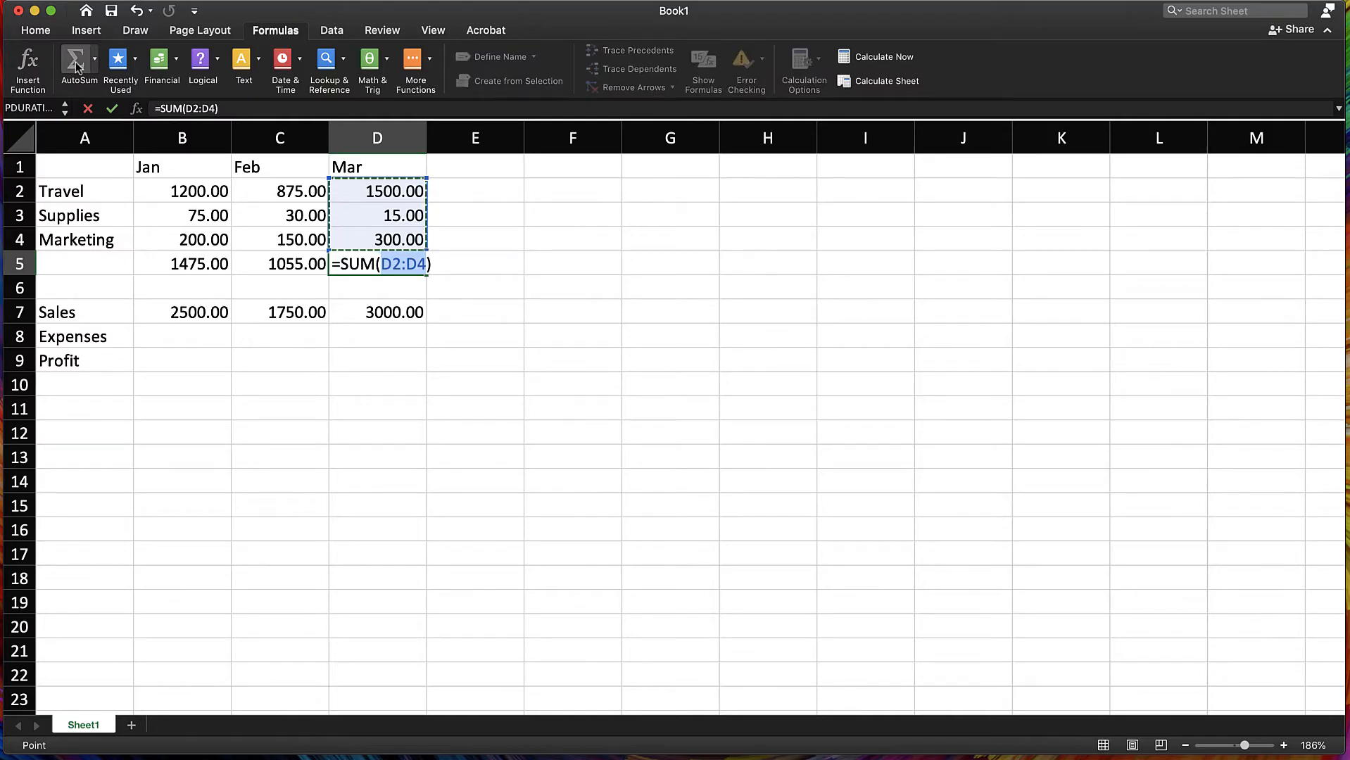
key(Return)
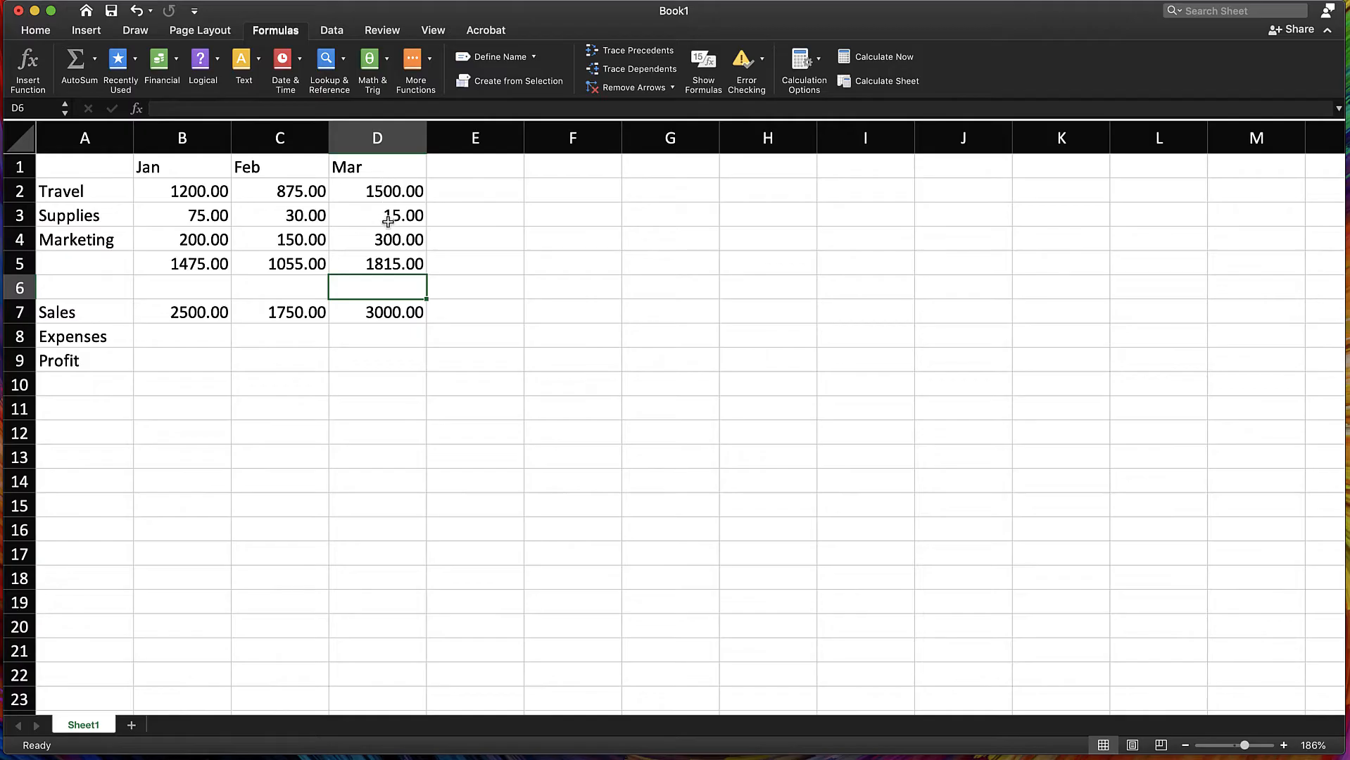
Step: AutoSum the Travel row B2:D2 in cell E2 and fill the formula down through E4
click(456, 187)
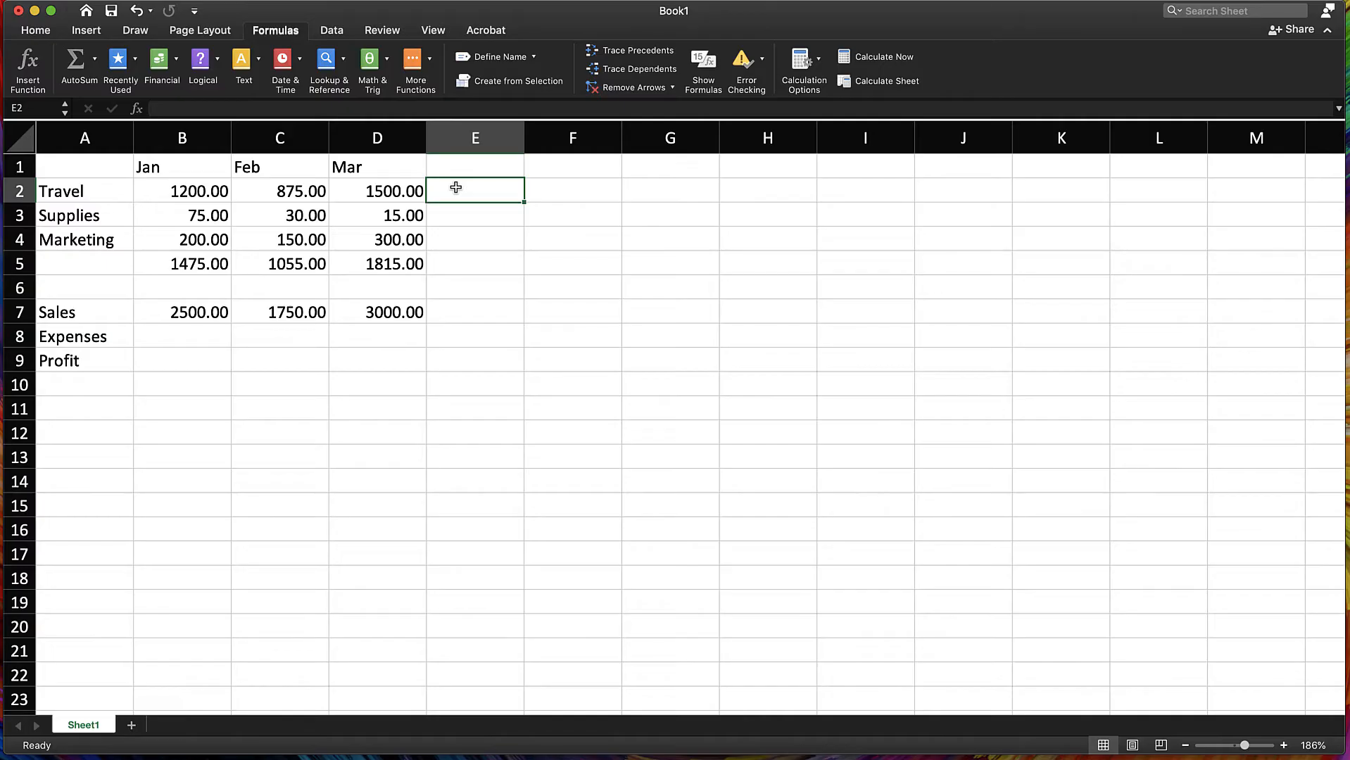
click(75, 62)
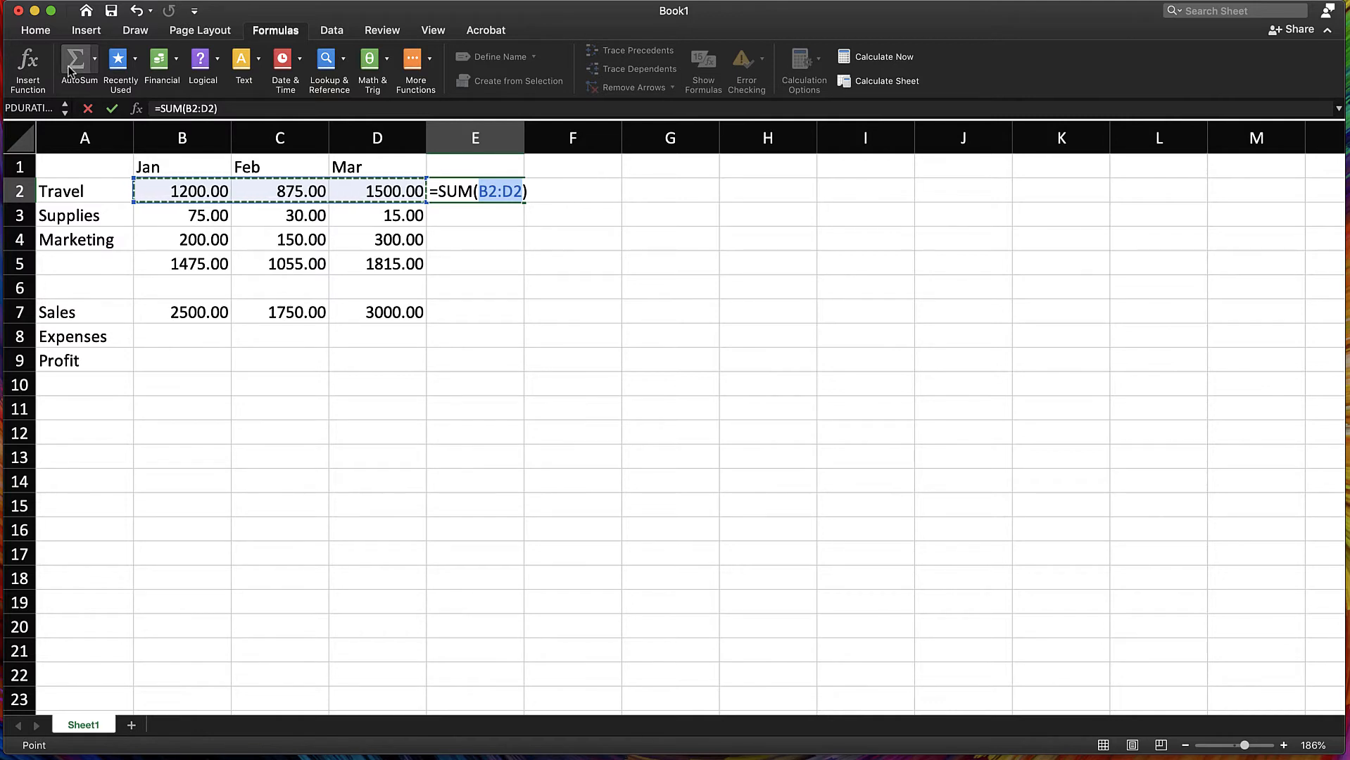
key(Return)
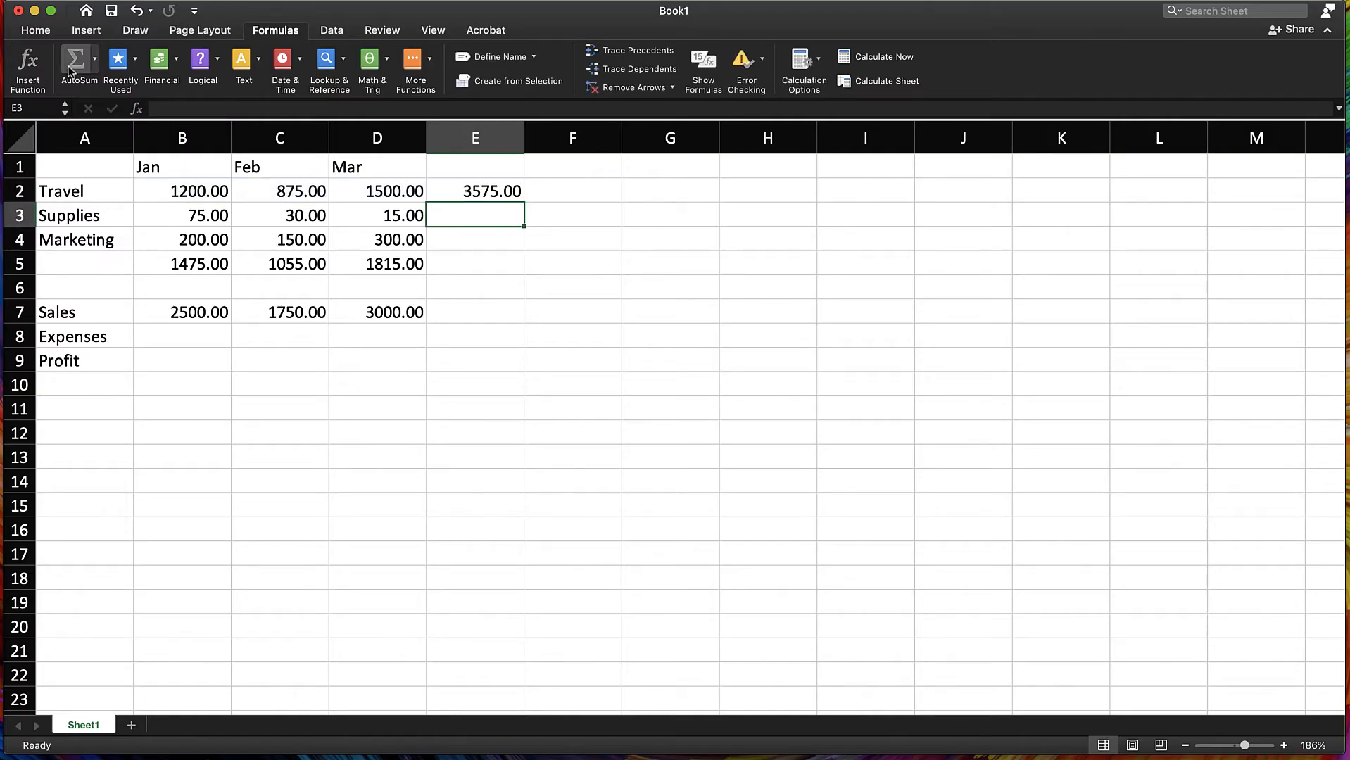
click(477, 192)
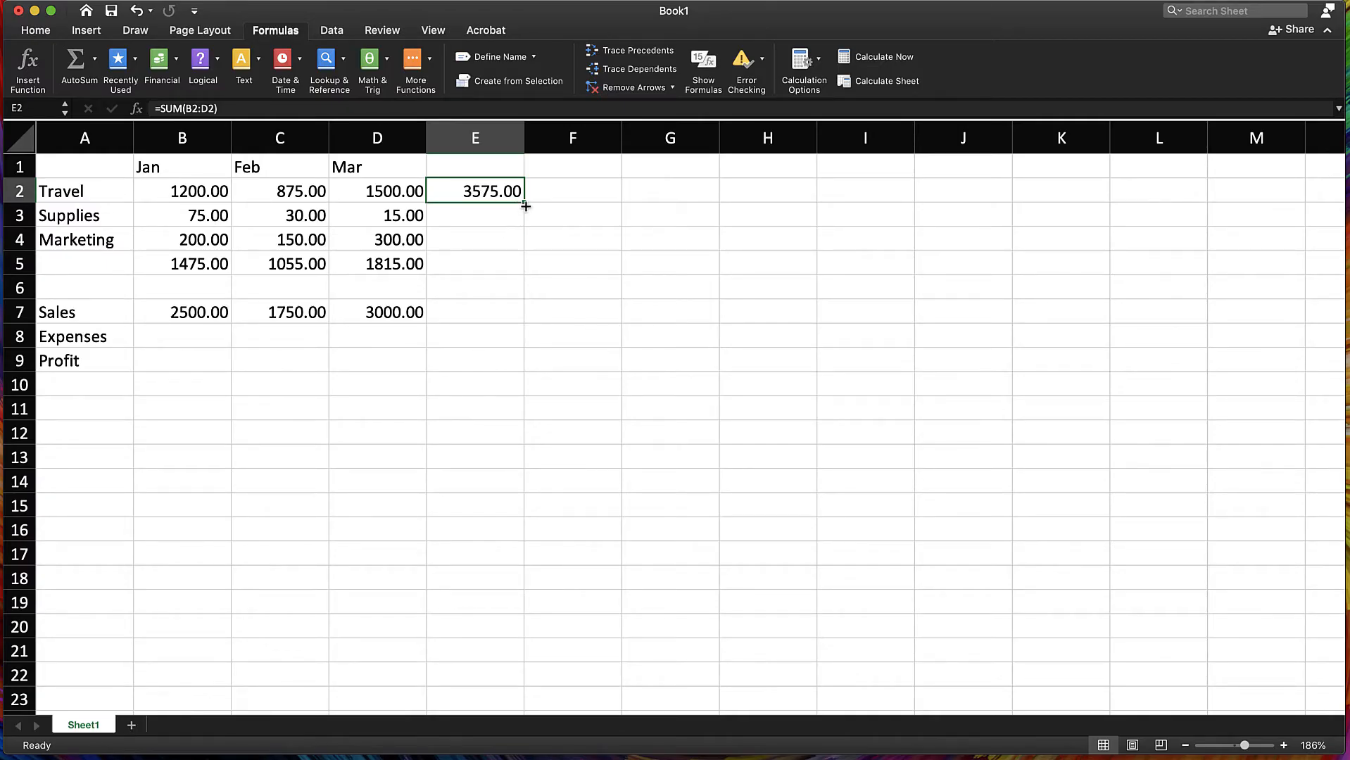
drag(526, 207, 521, 249)
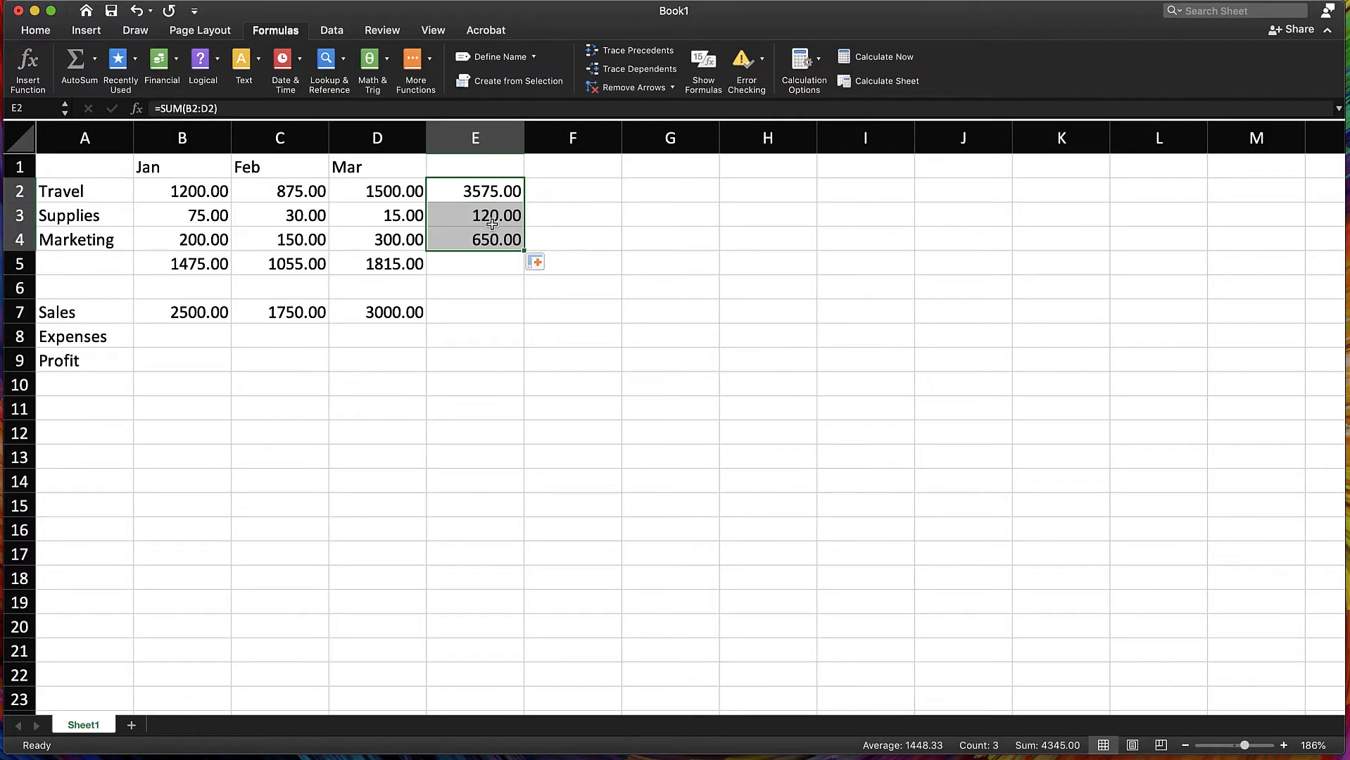
Step: Examine the row-total formulas in E2 to E4 and the available Financial, Logical and Text functions
click(488, 190)
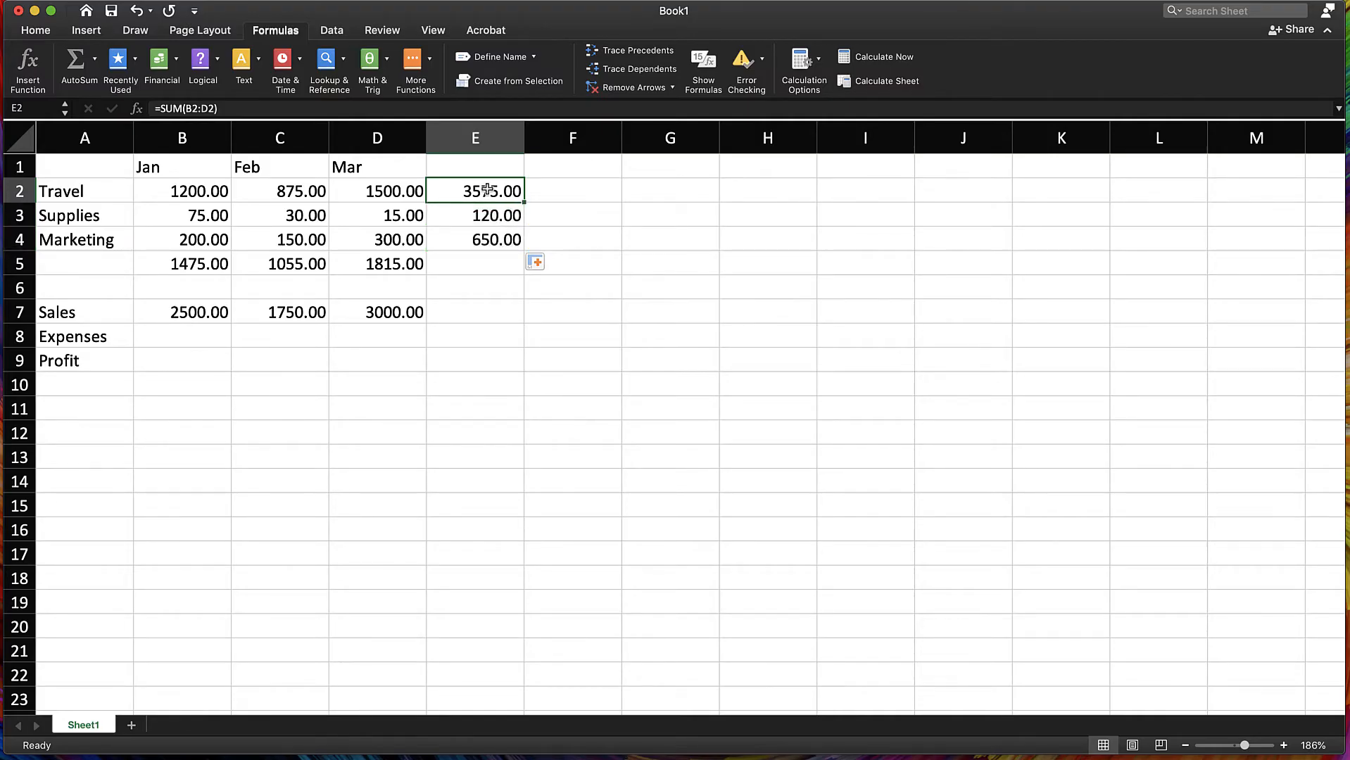
click(488, 214)
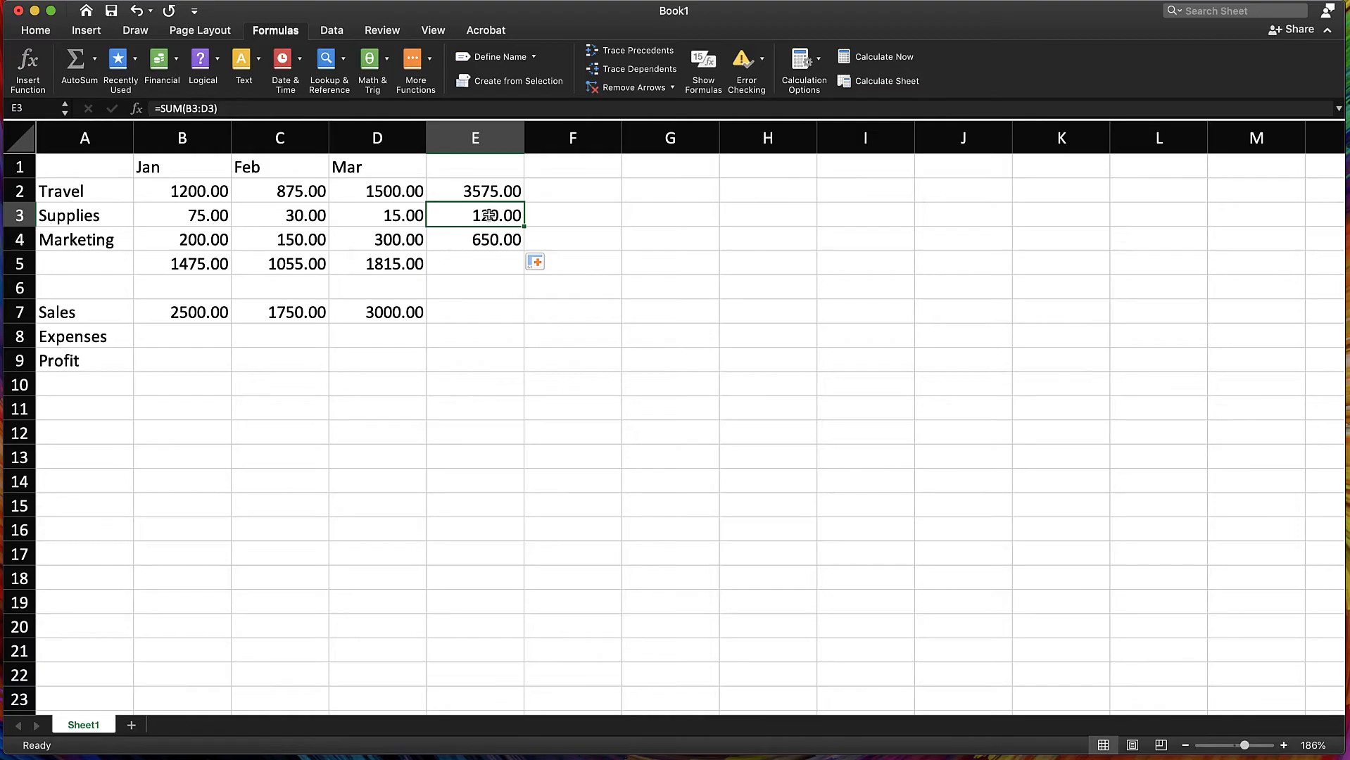
click(482, 241)
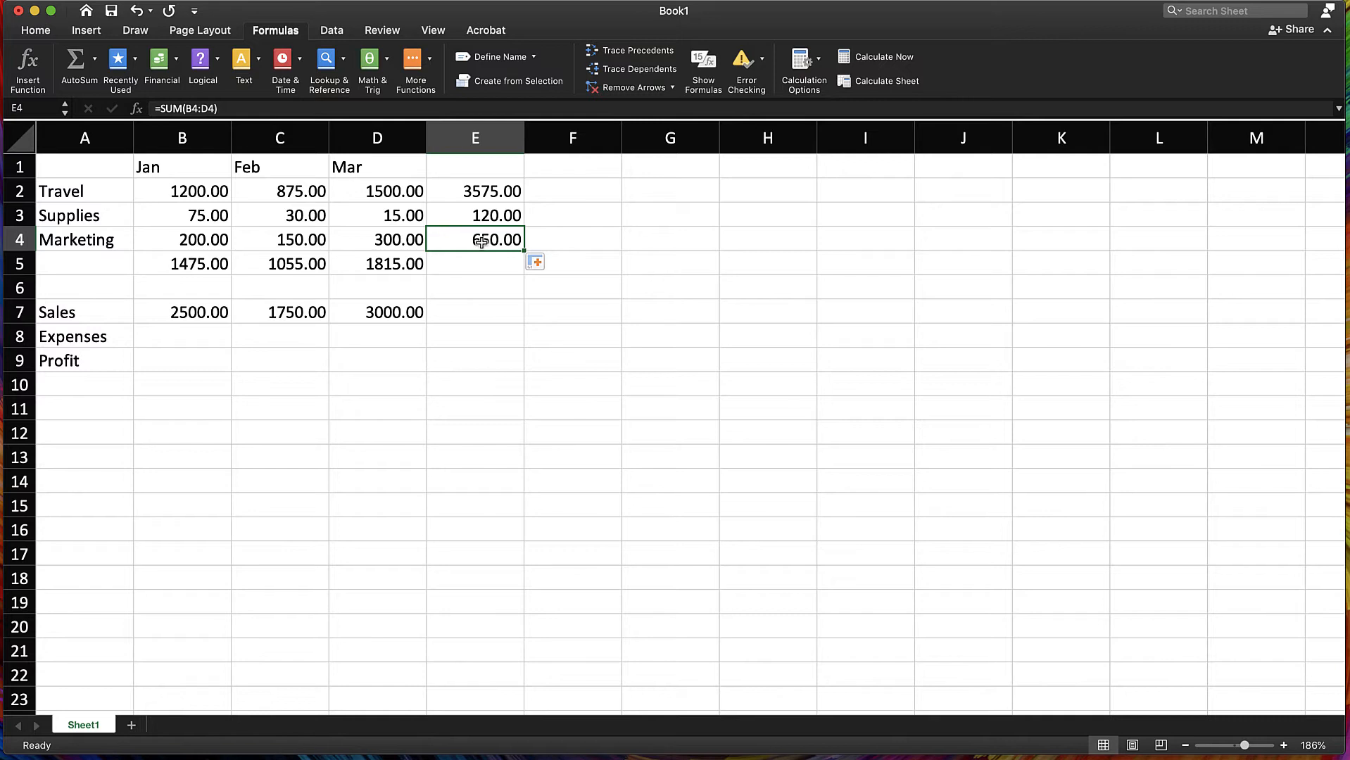
click(176, 59)
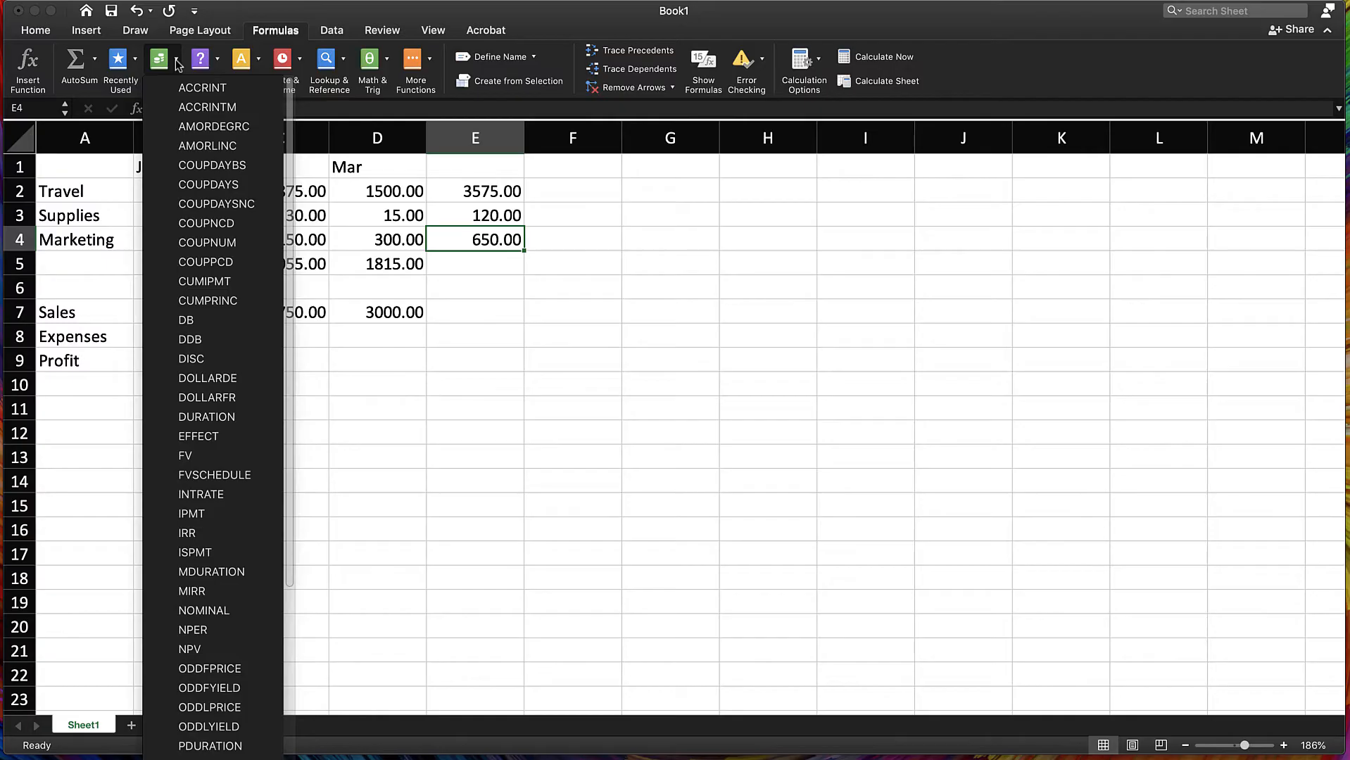
click(217, 62)
click(218, 62)
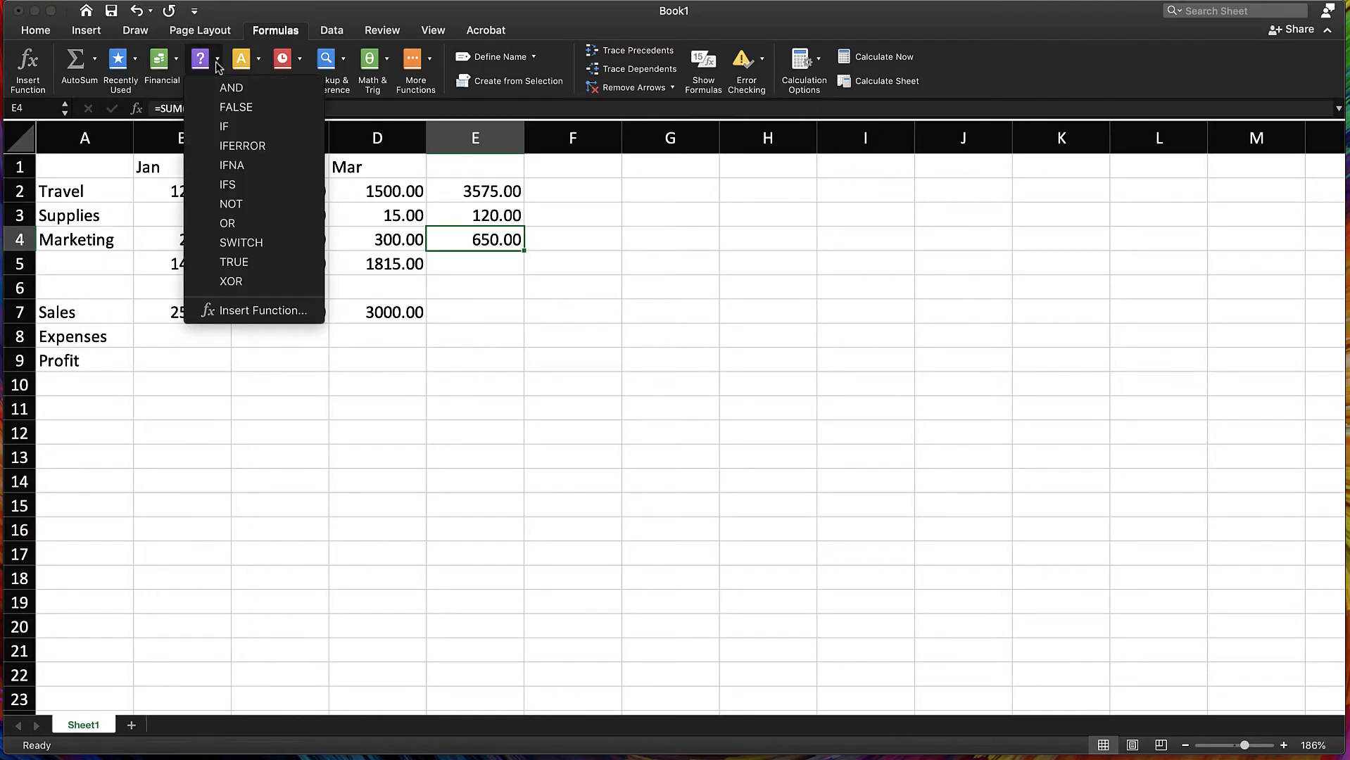
click(261, 63)
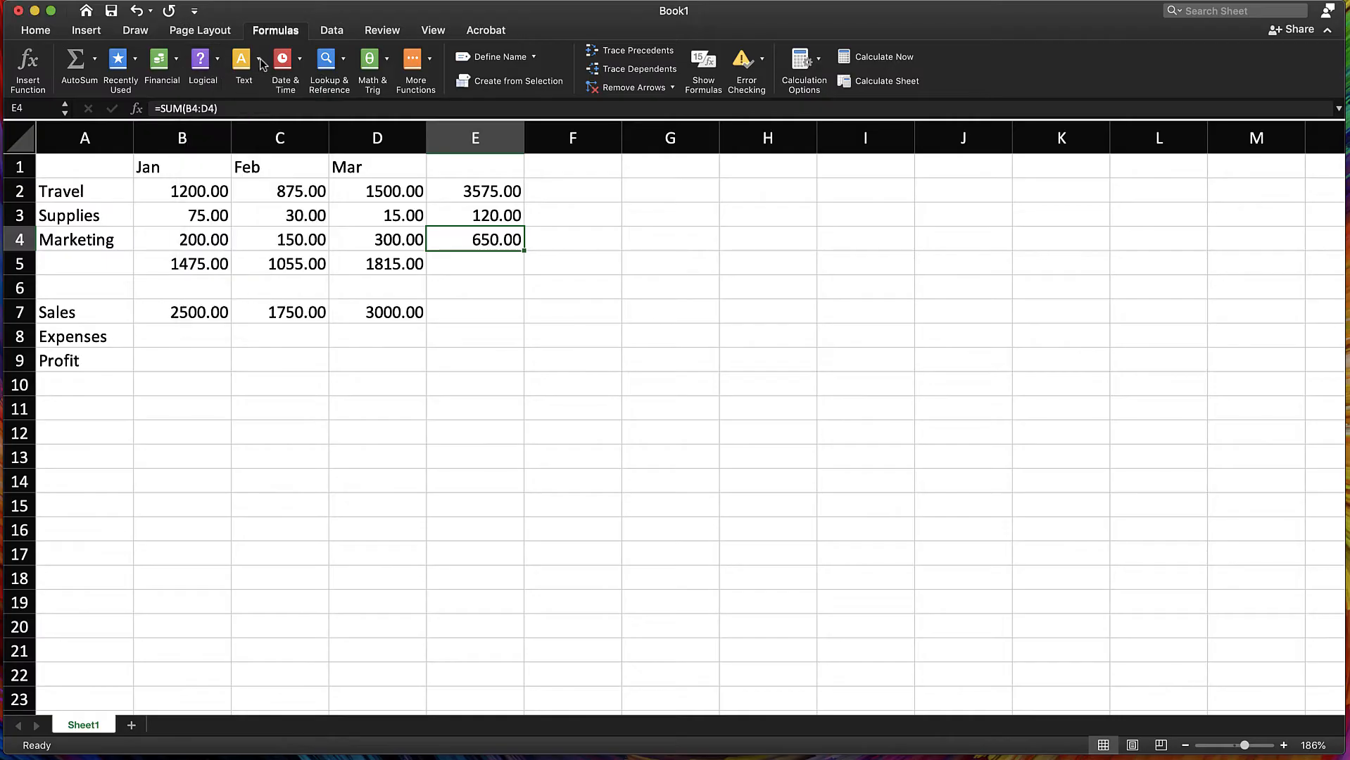
click(260, 63)
click(261, 62)
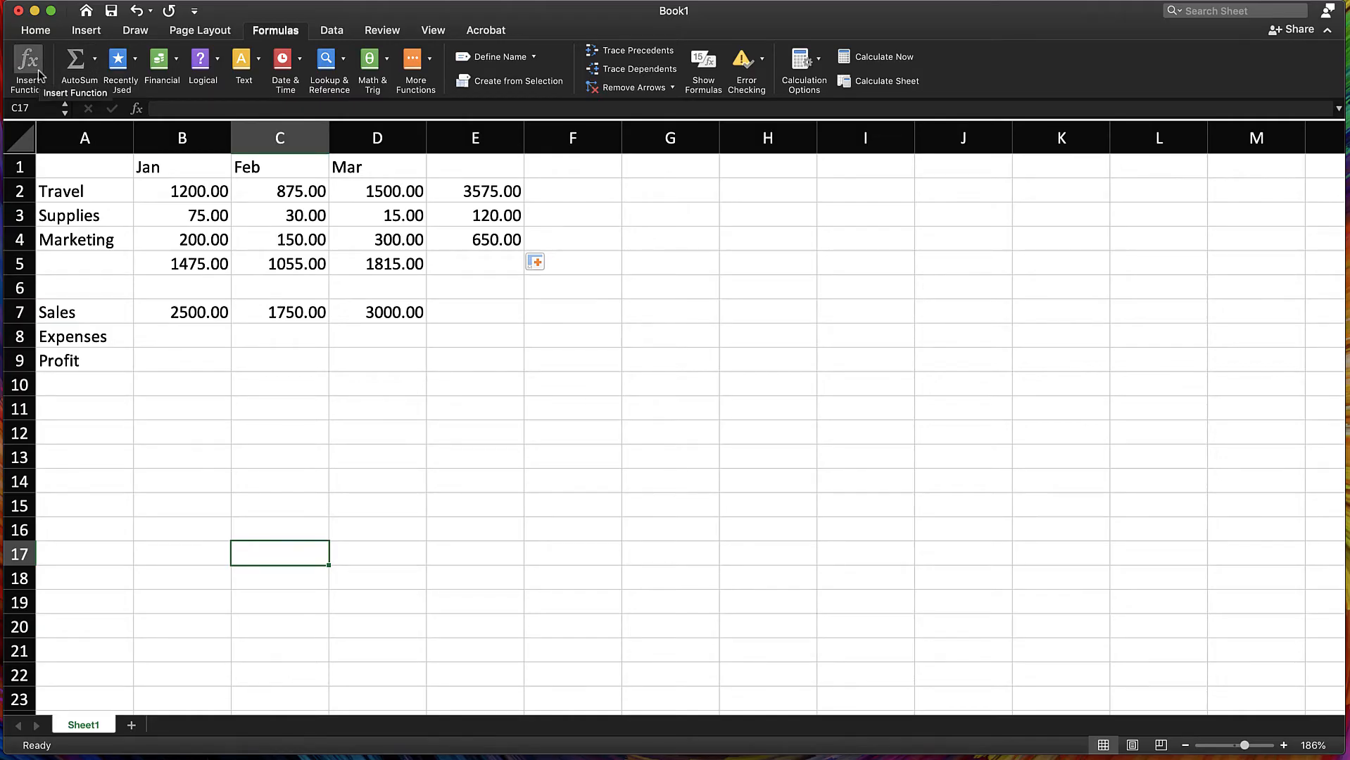
click(597, 270)
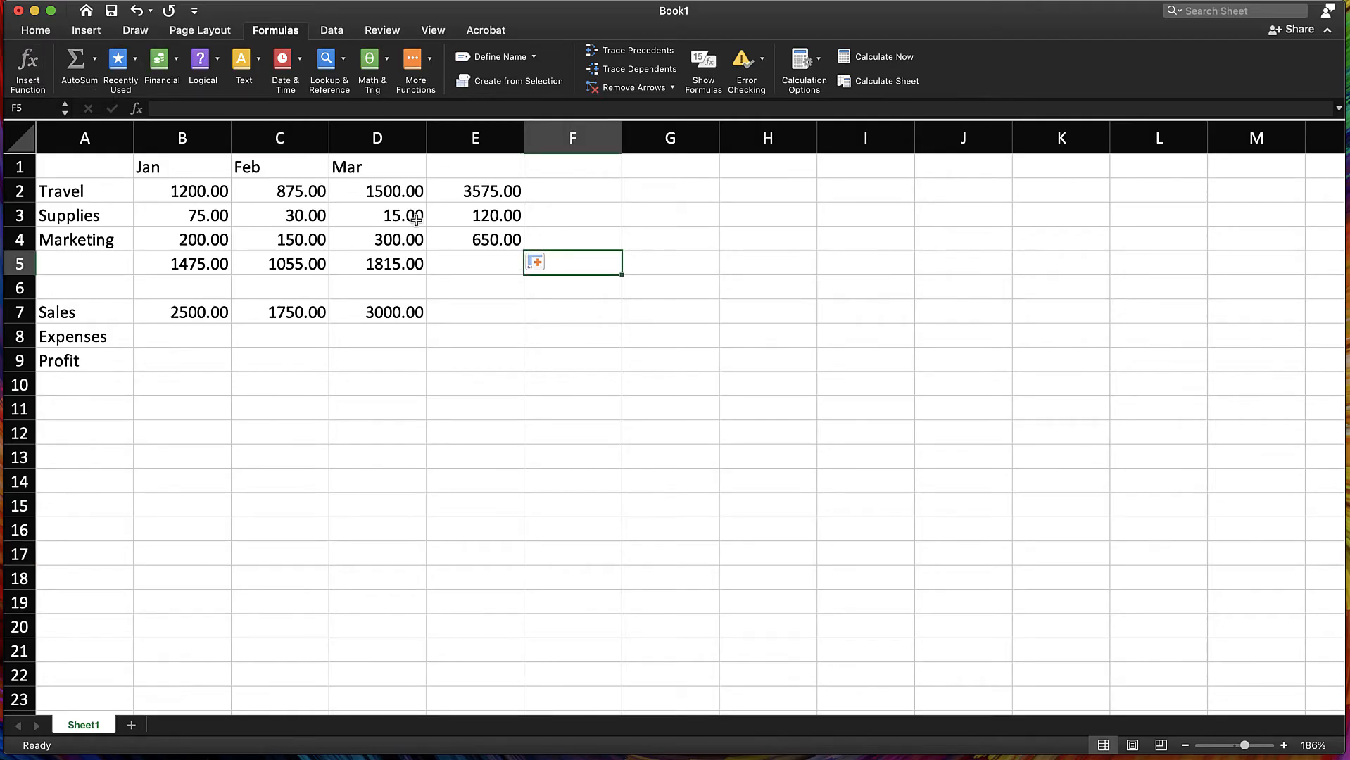
Step: Search the Formula Builder for "av" and insert the AVERAGE function in cell E7 for the Sales range B7:D7
click(457, 316)
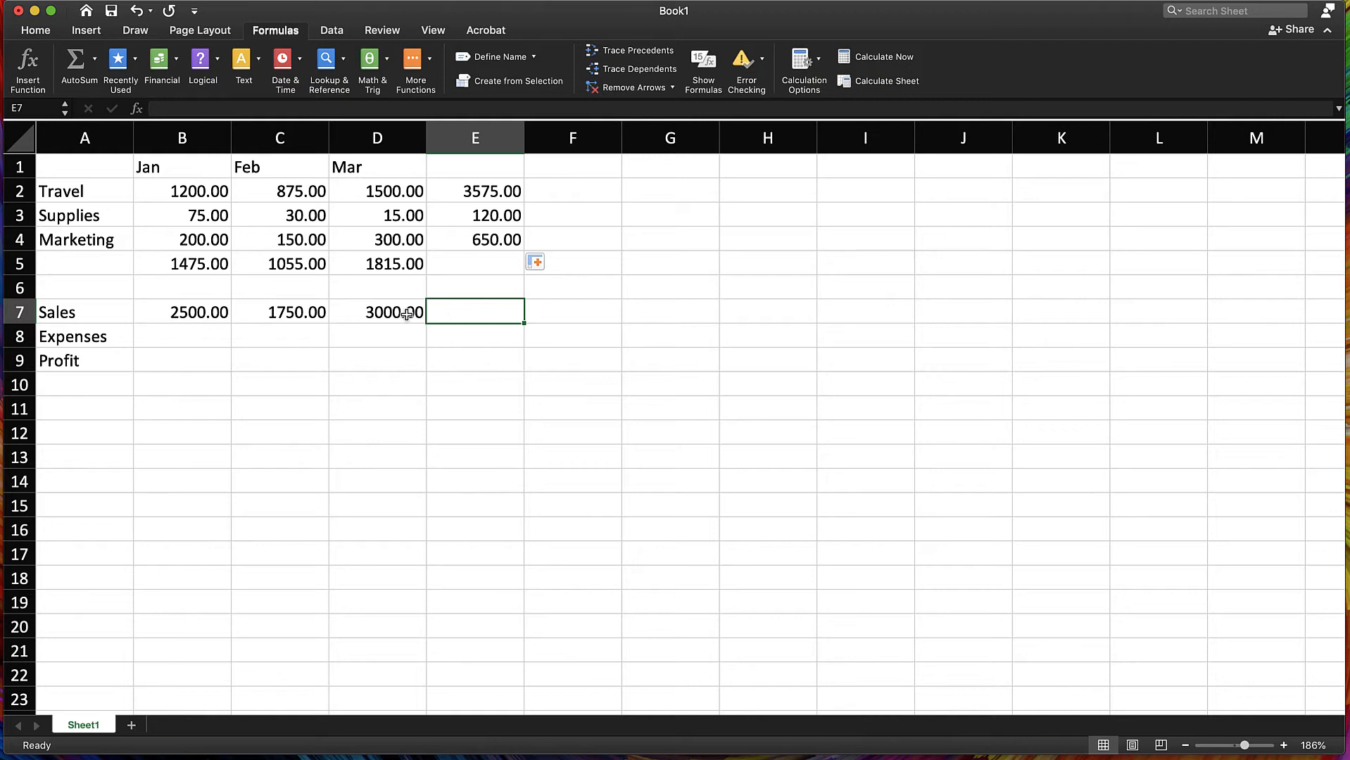
click(26, 63)
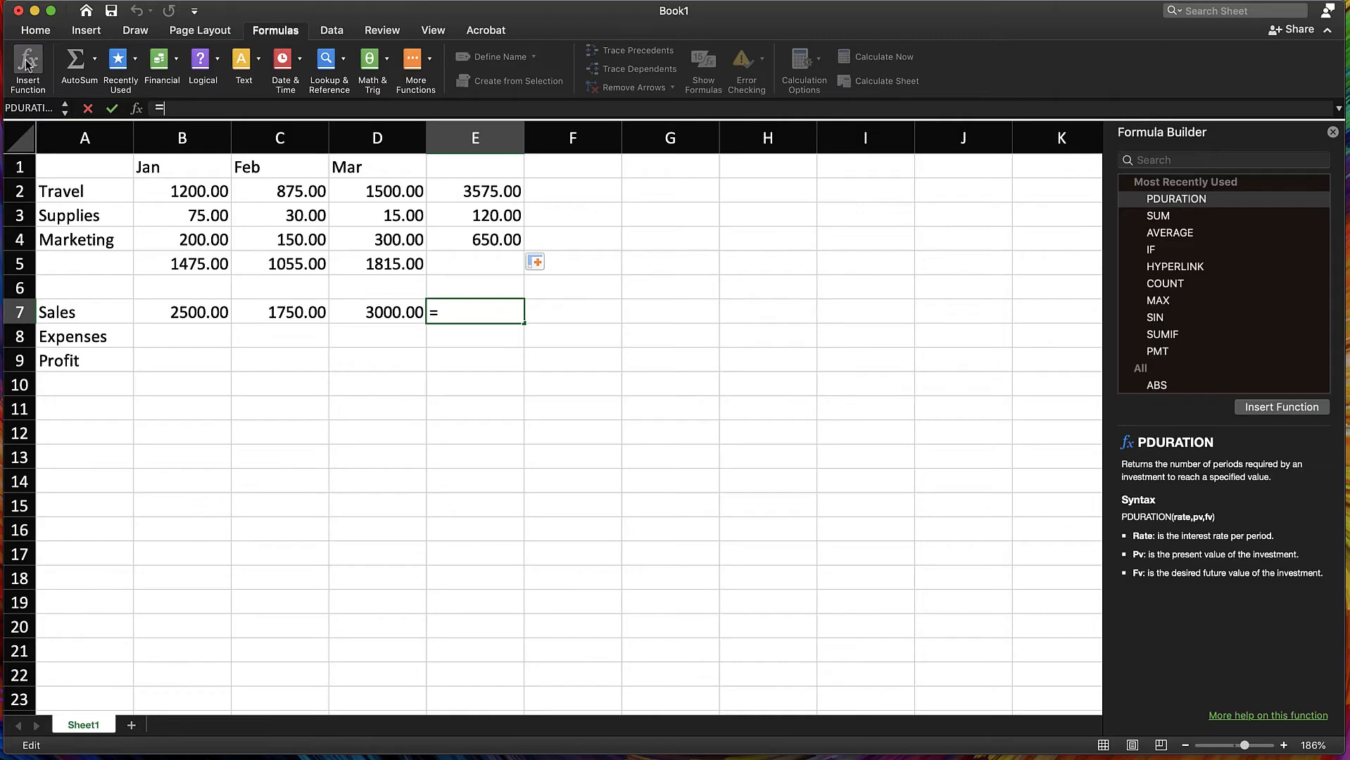
click(1178, 160)
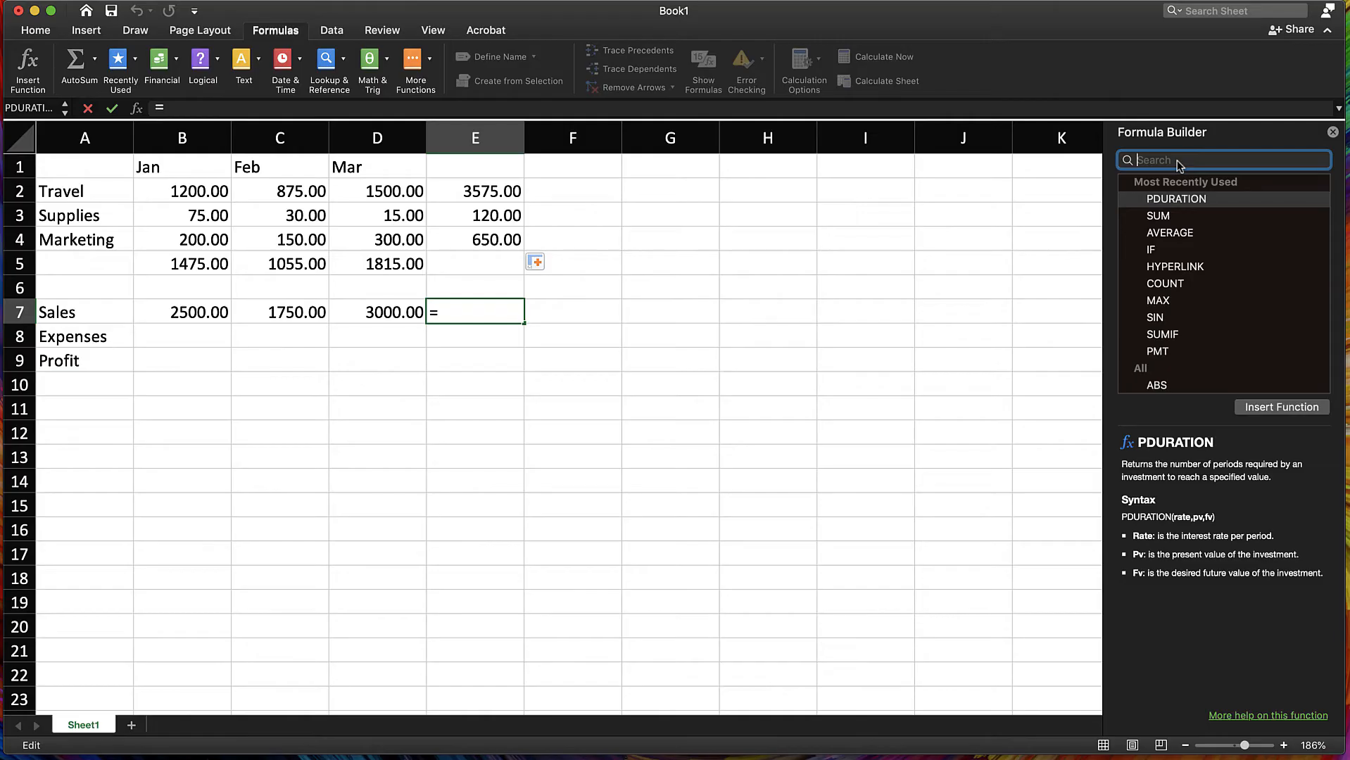
text(av)
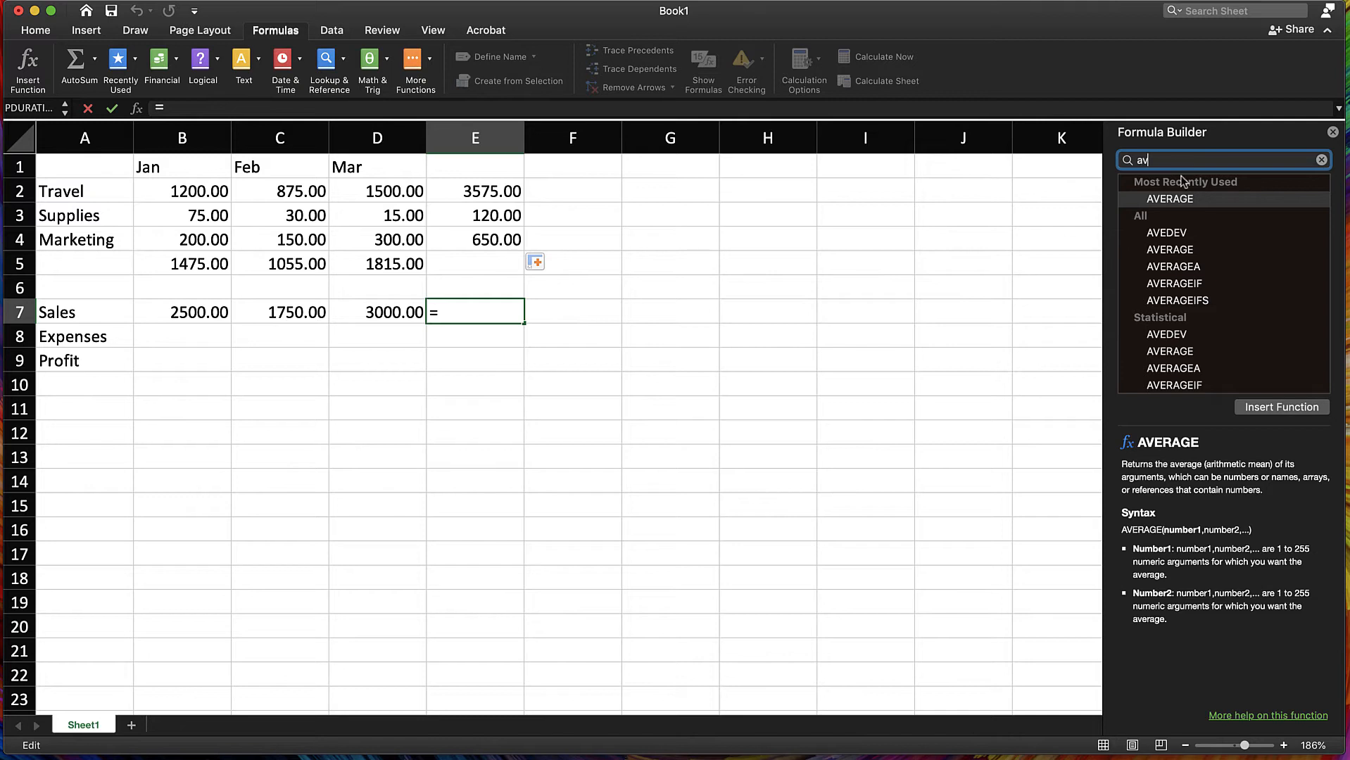
click(1297, 407)
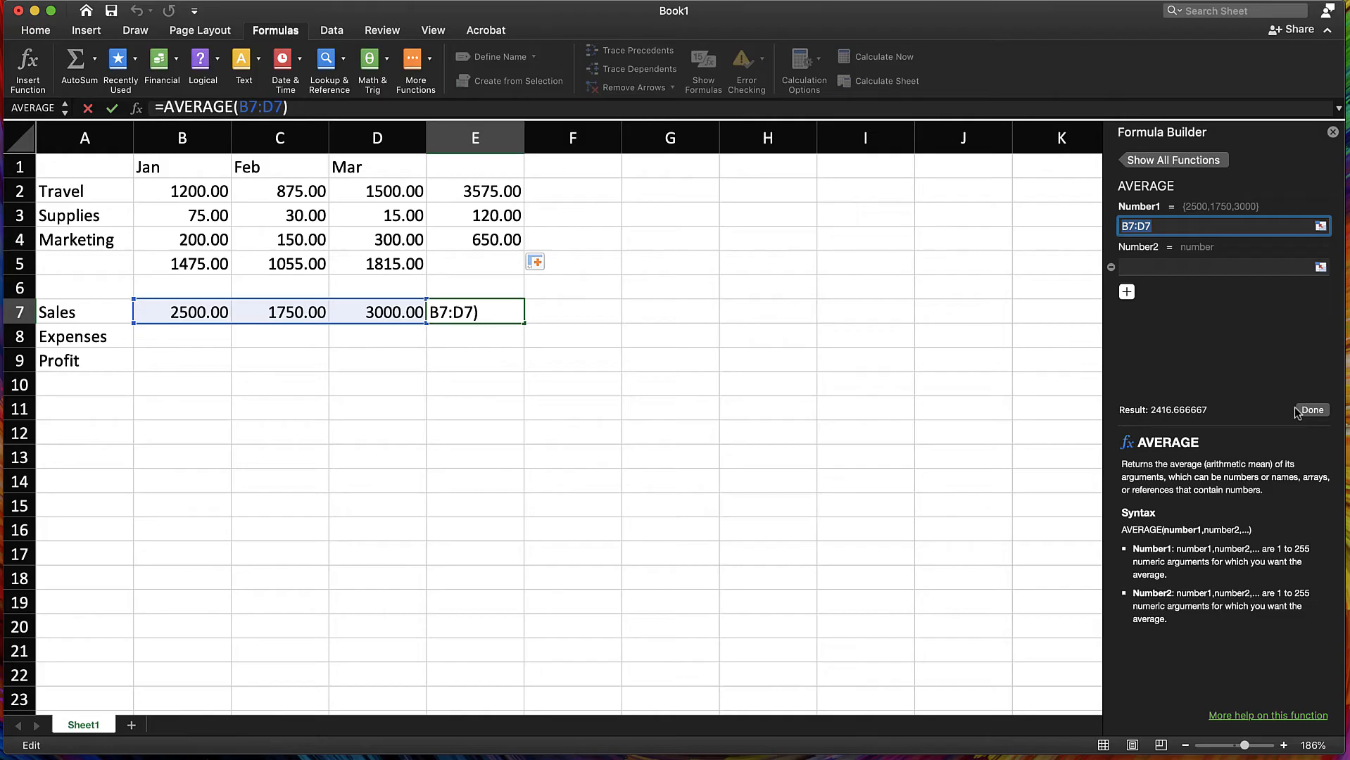
key(Tab)
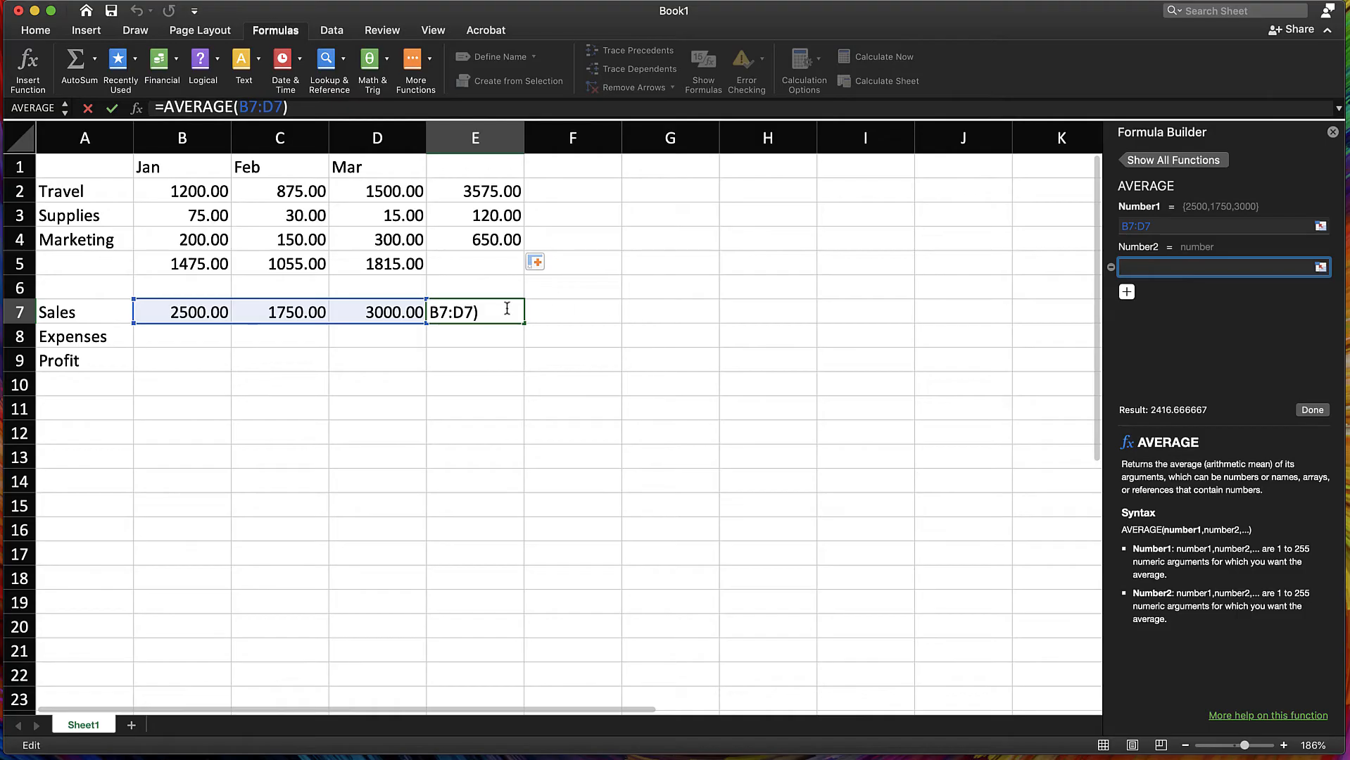
click(1314, 411)
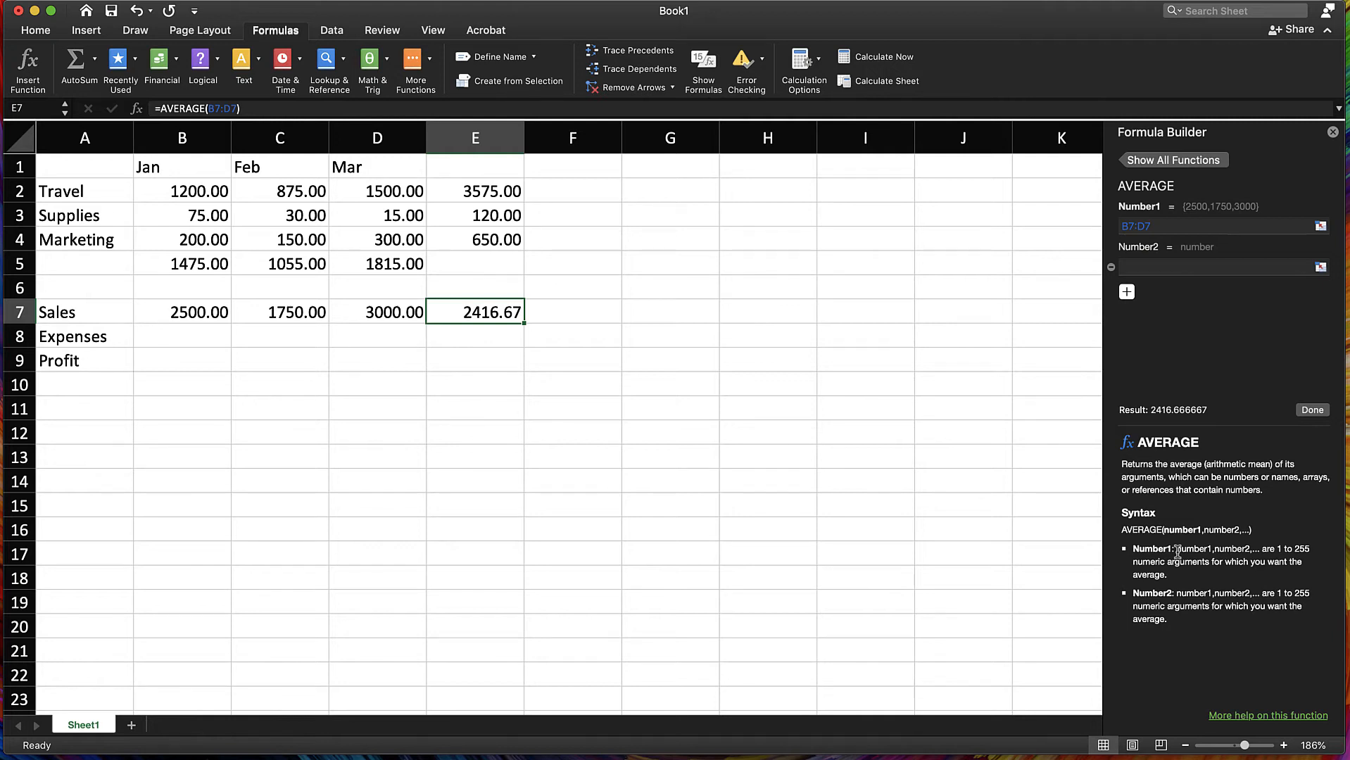
Step: Copy the January expense total formula from B5 and paste it into the Expenses cell B8
key(super+z)
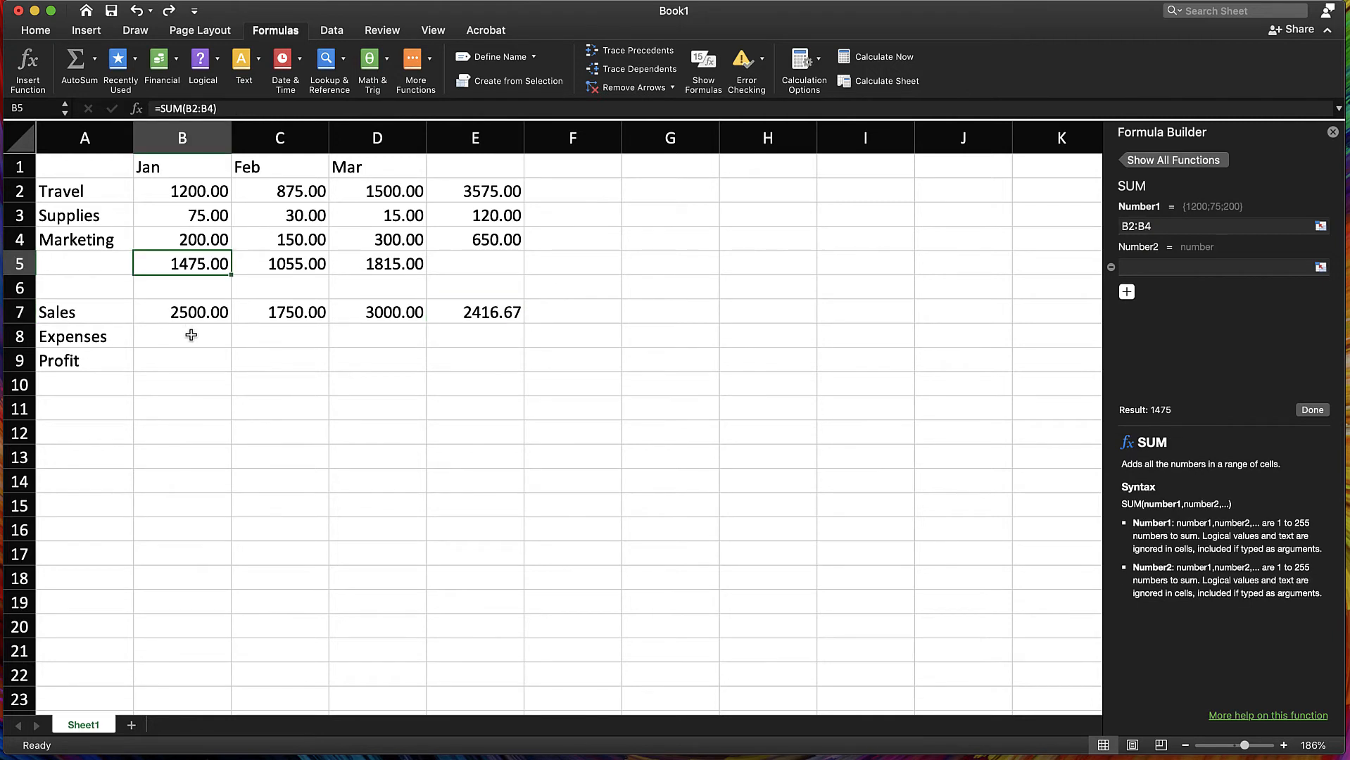
click(191, 335)
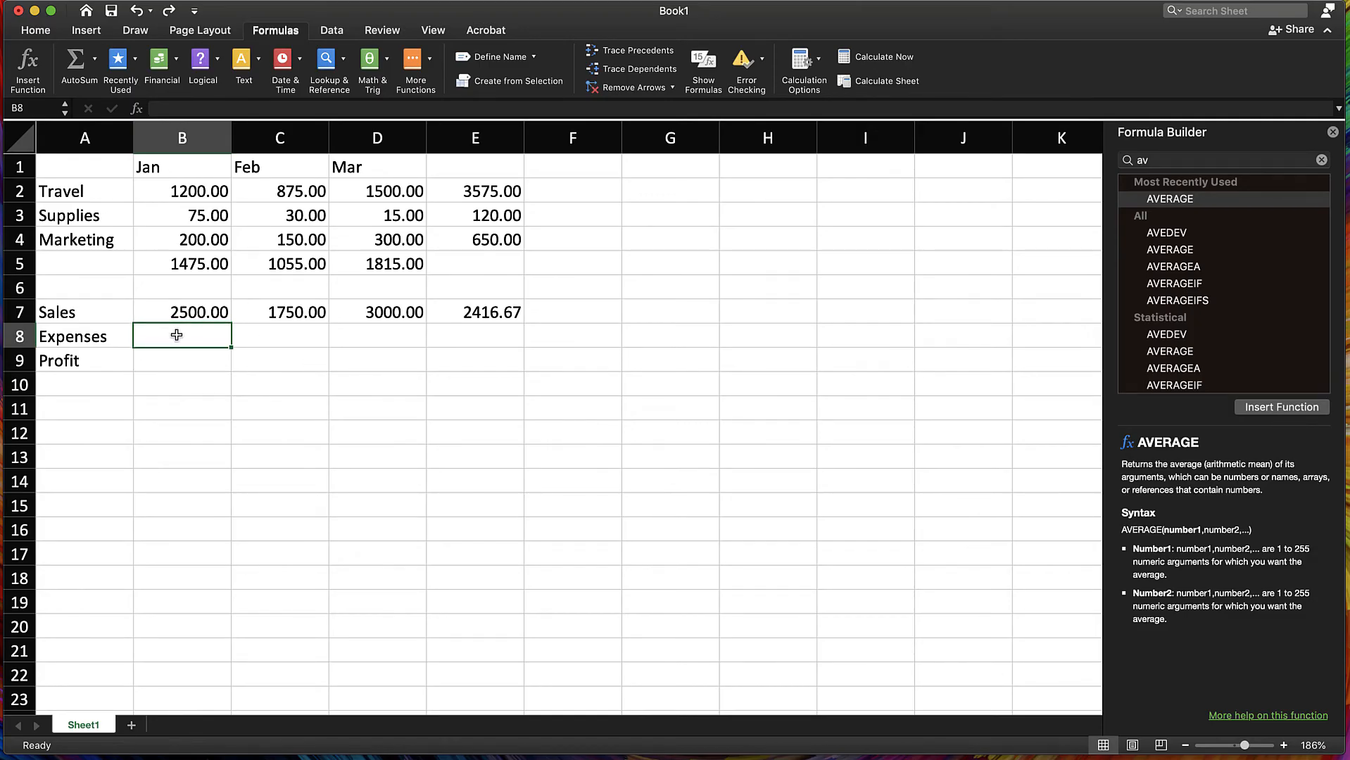
click(190, 263)
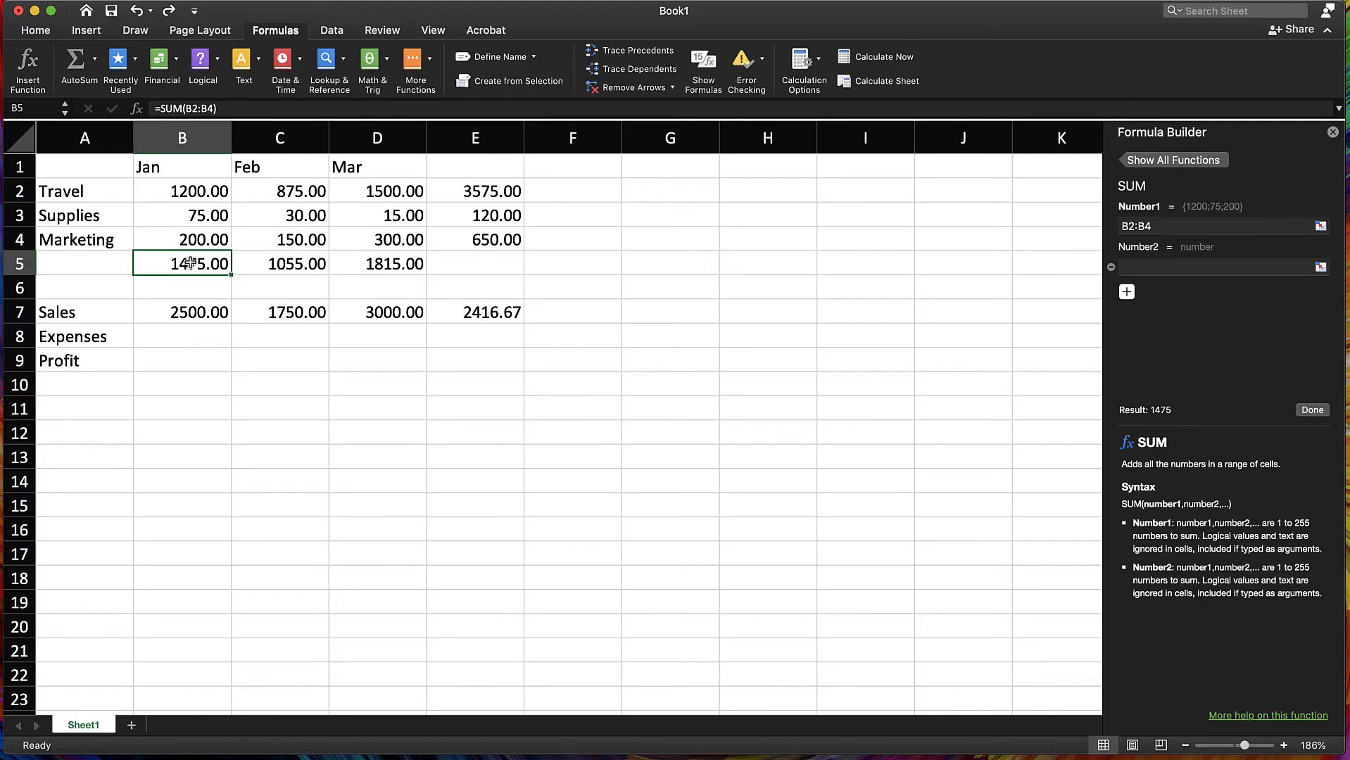
key(super+c)
click(189, 329)
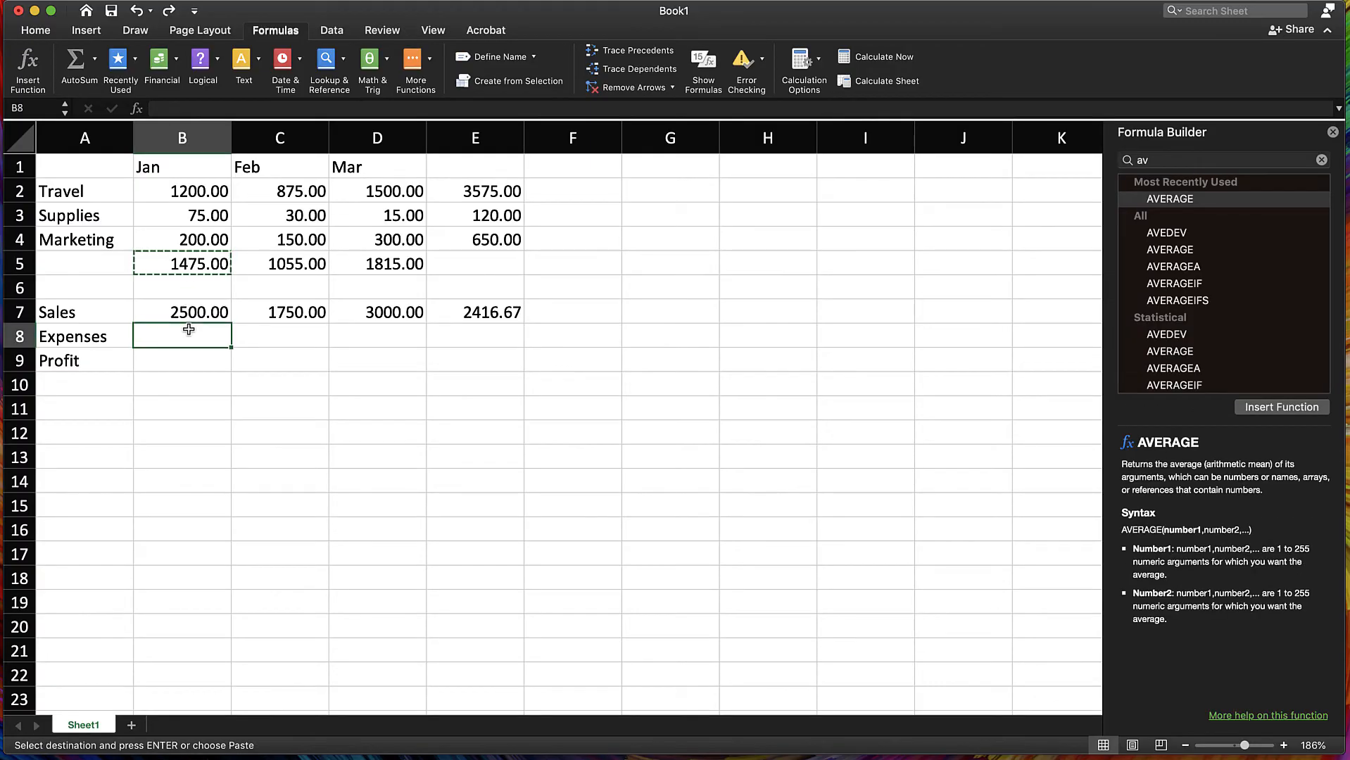
key(super+v)
click(242, 346)
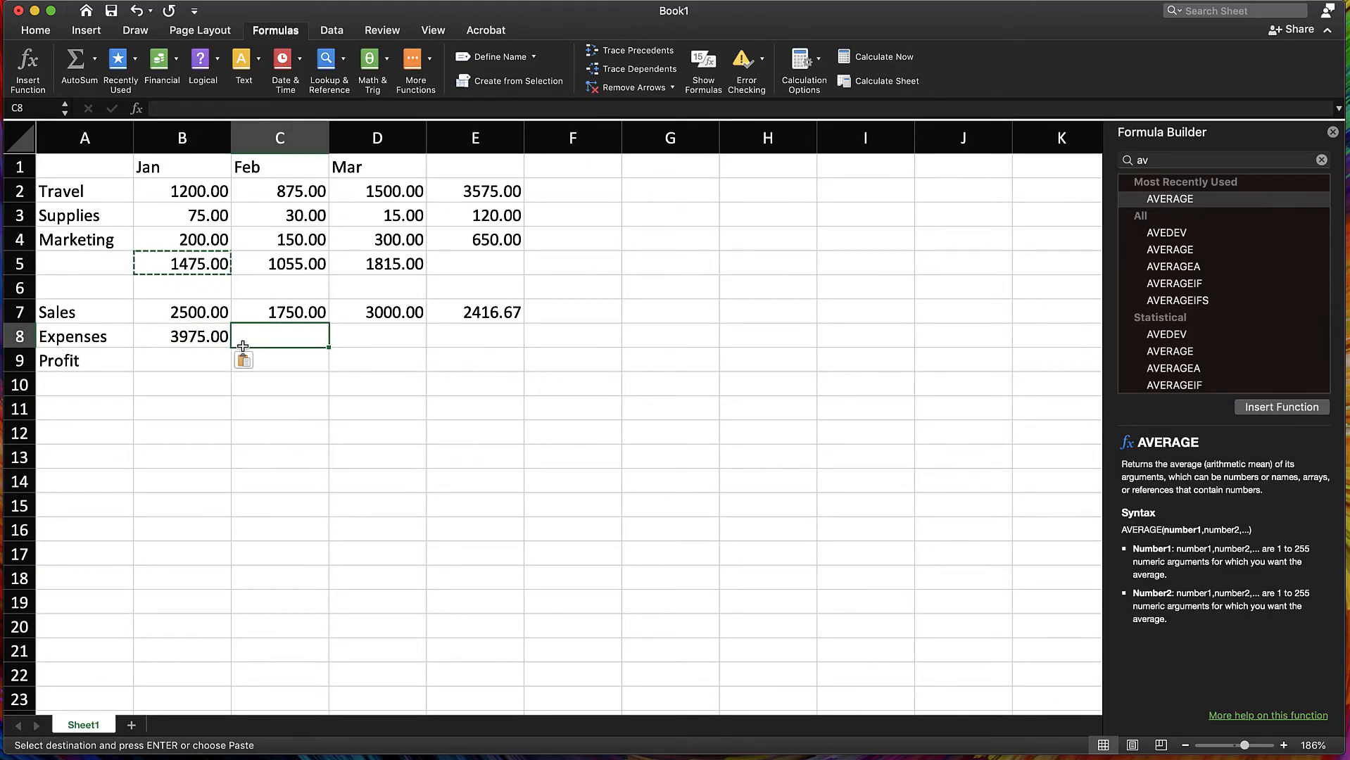
click(183, 335)
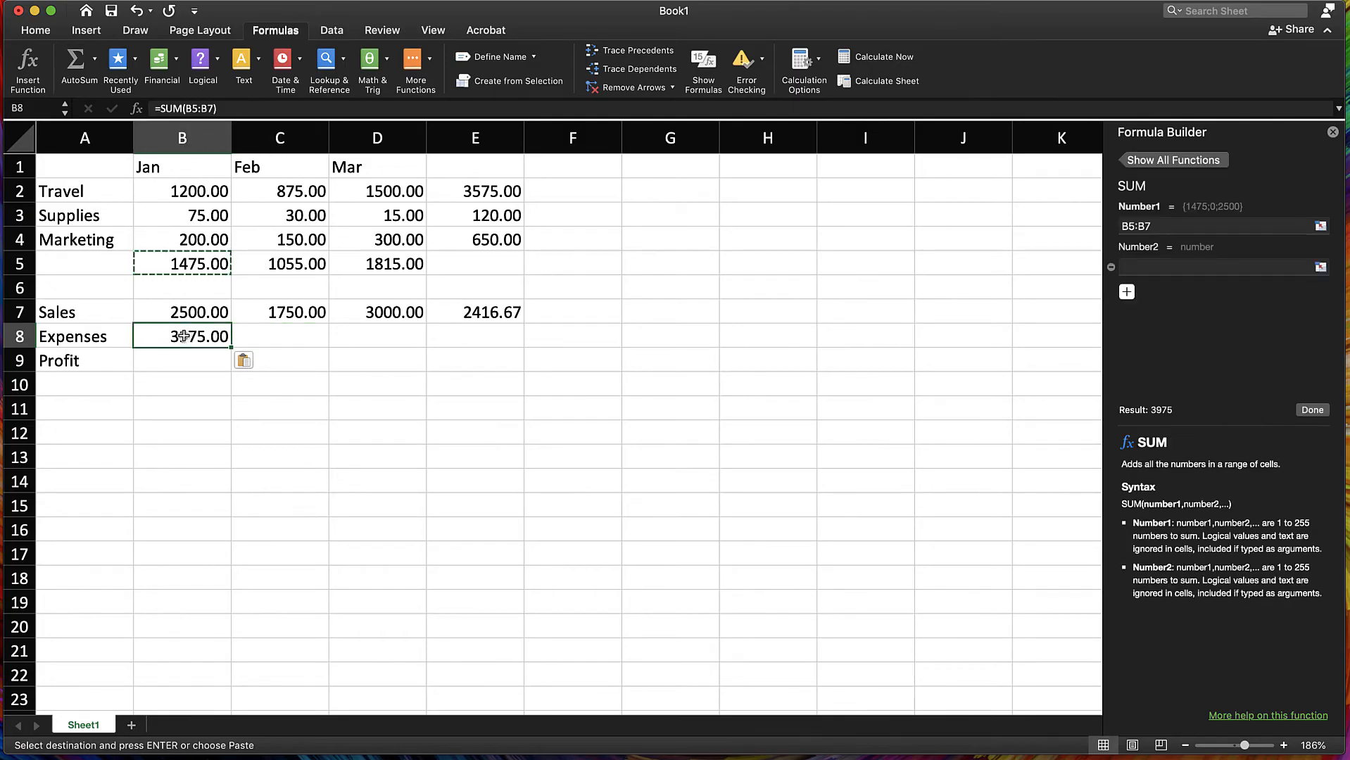
Step: Edit the formula in Expenses cell B8 to read =SUM(B2:B4)
double_click(192, 109)
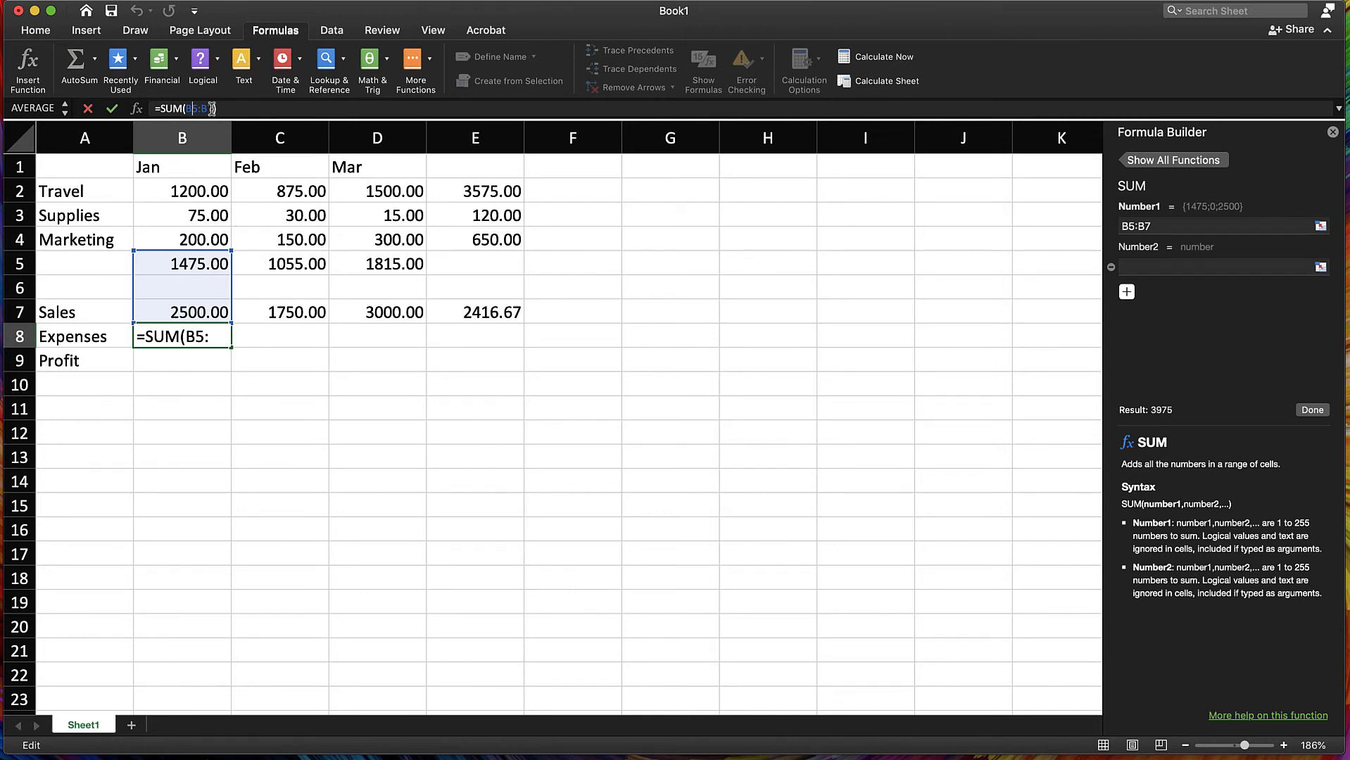
drag(213, 108, 186, 108)
text(B2:)
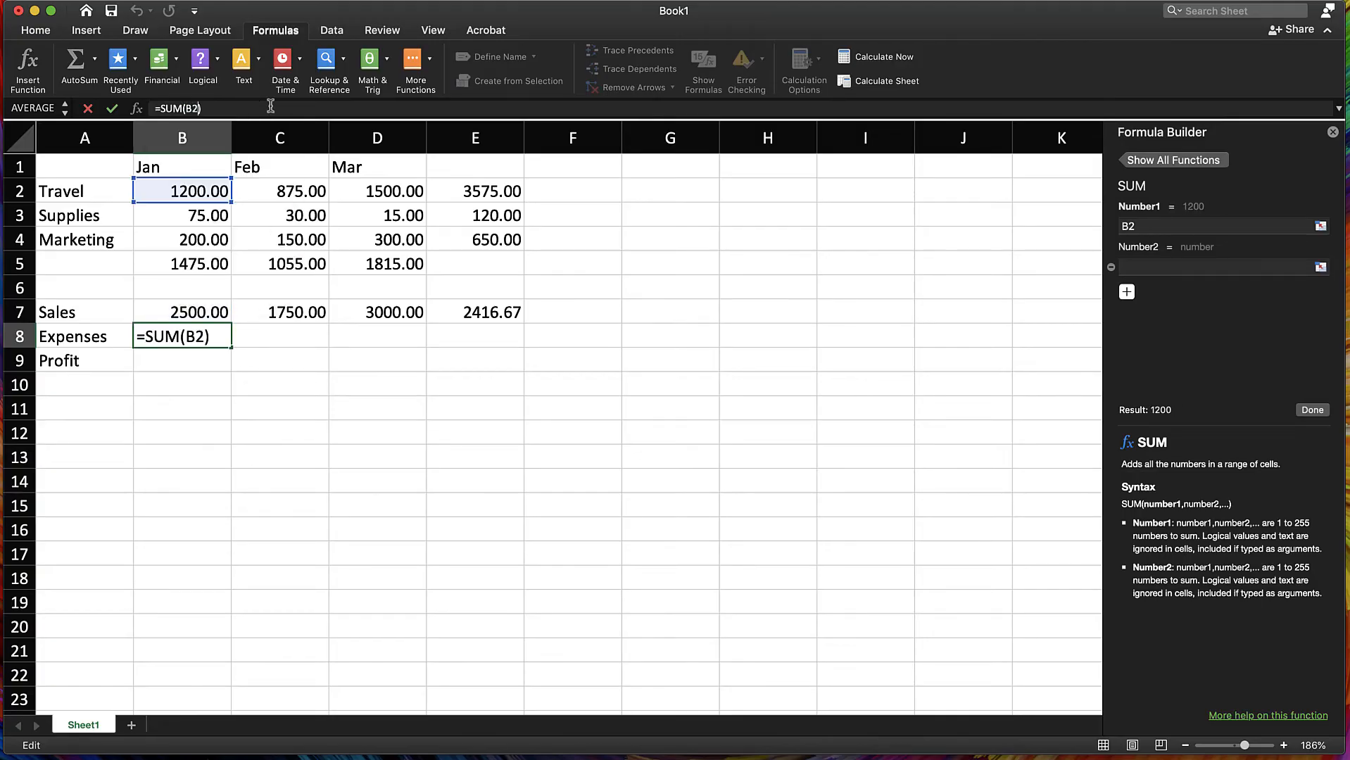
text(B4)
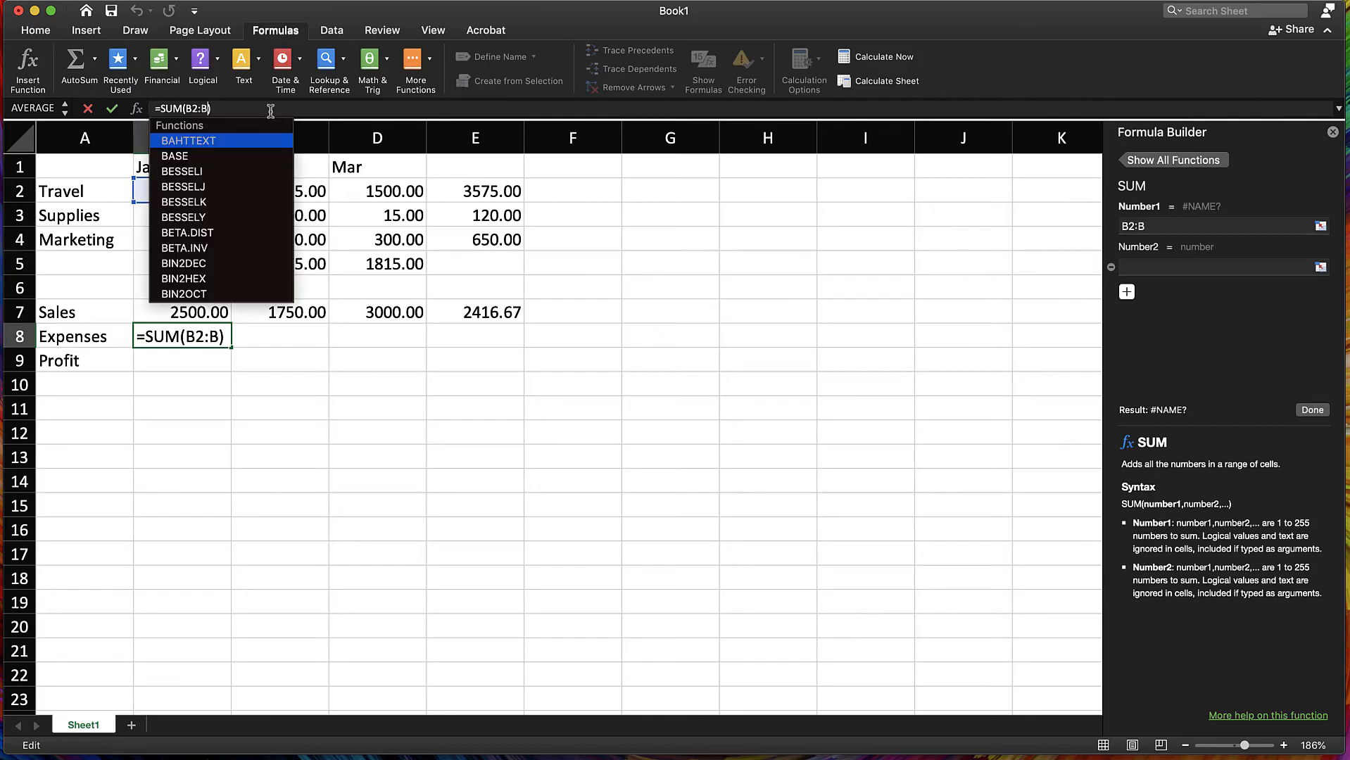
key(Return)
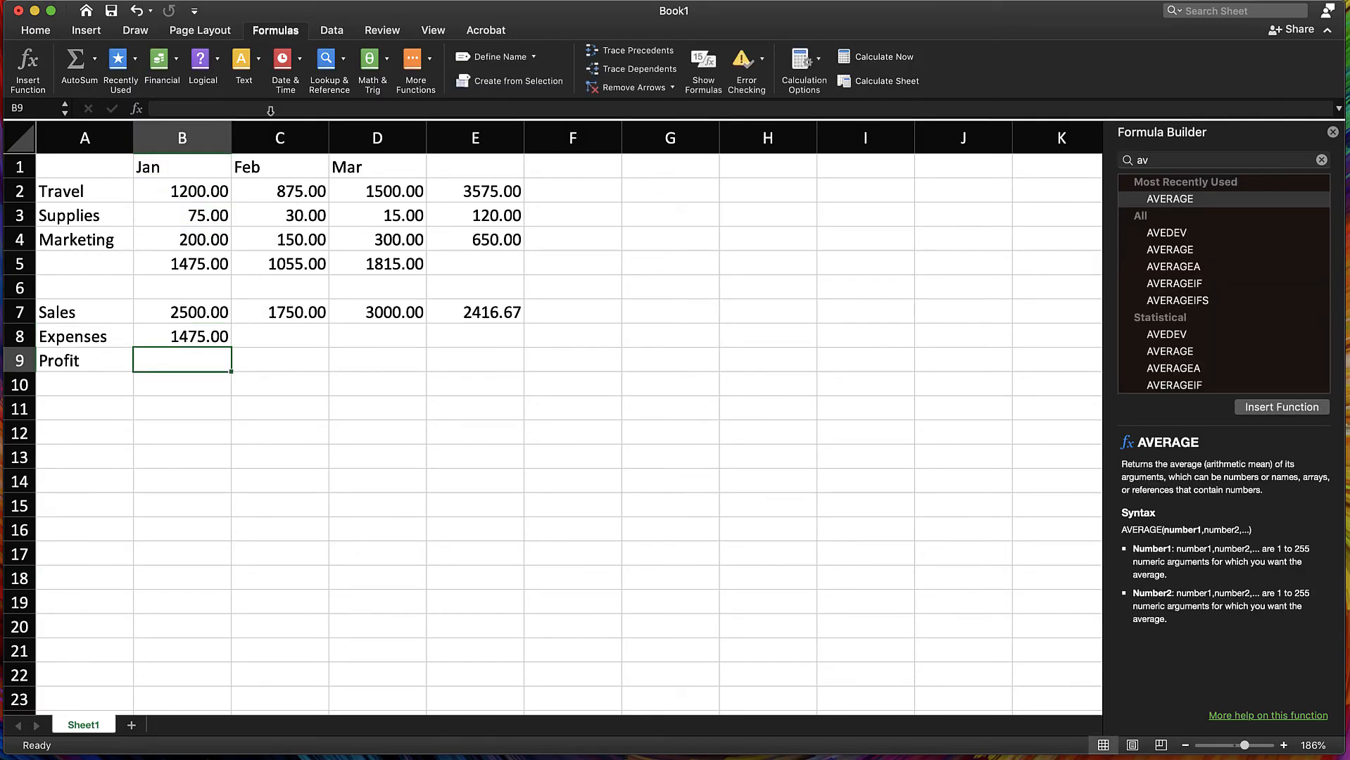
Step: Try to paste the February total from C5 into C8 with the Formulas option of Paste Special, and undo the paste
click(297, 337)
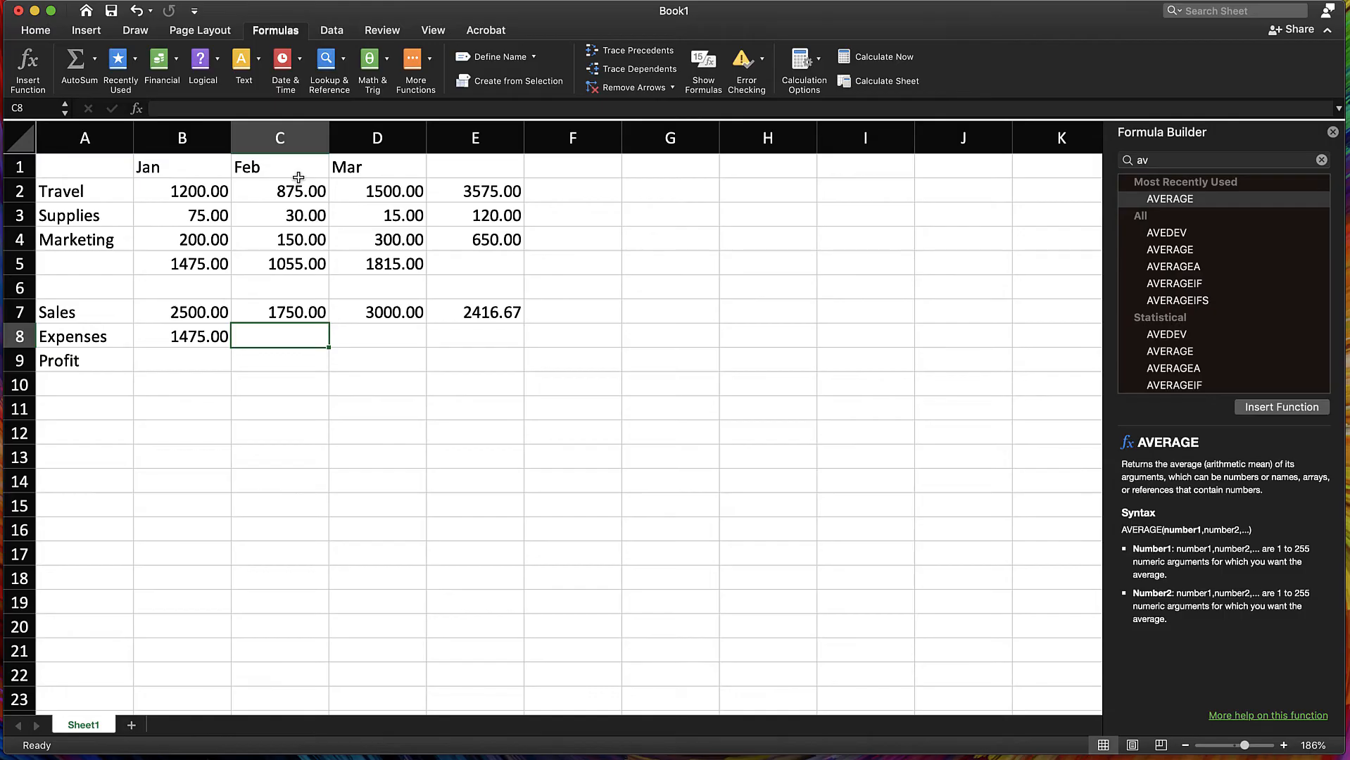
click(264, 266)
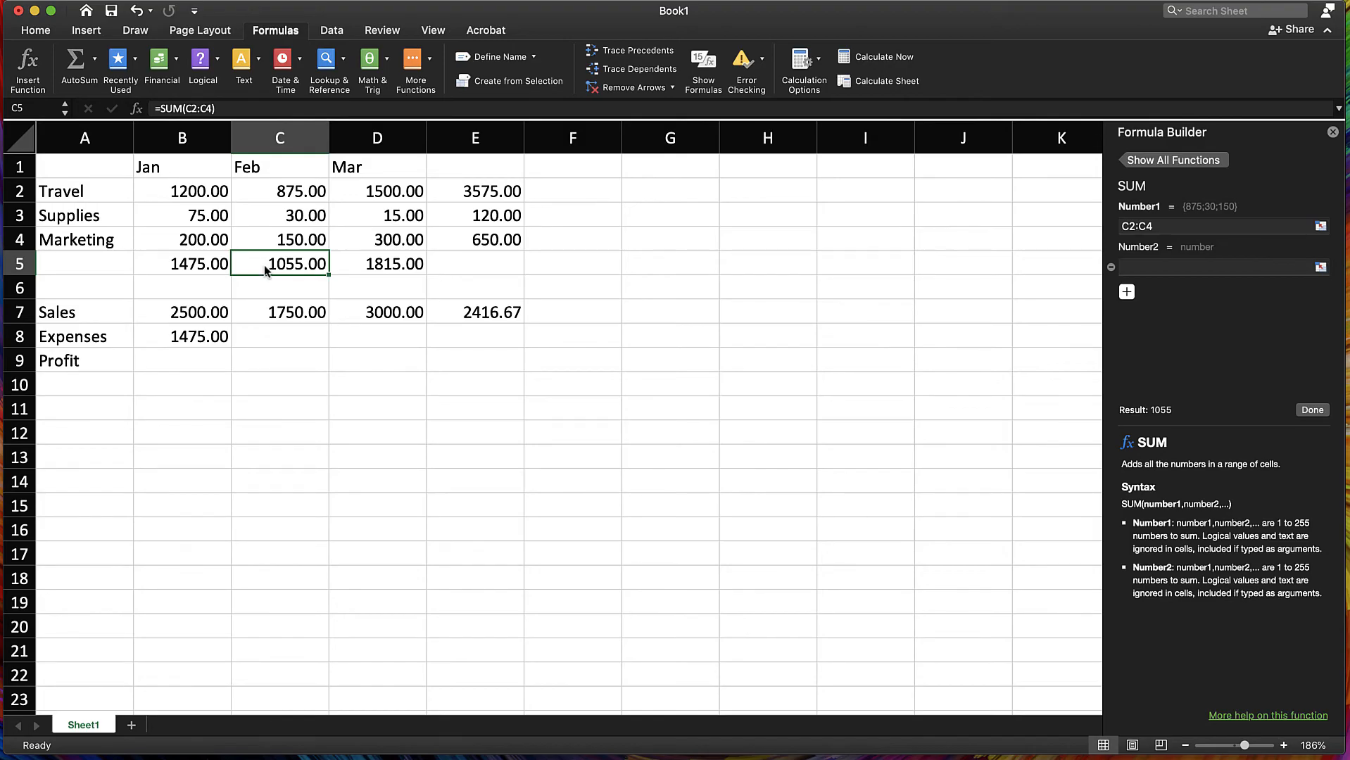
key(super+c)
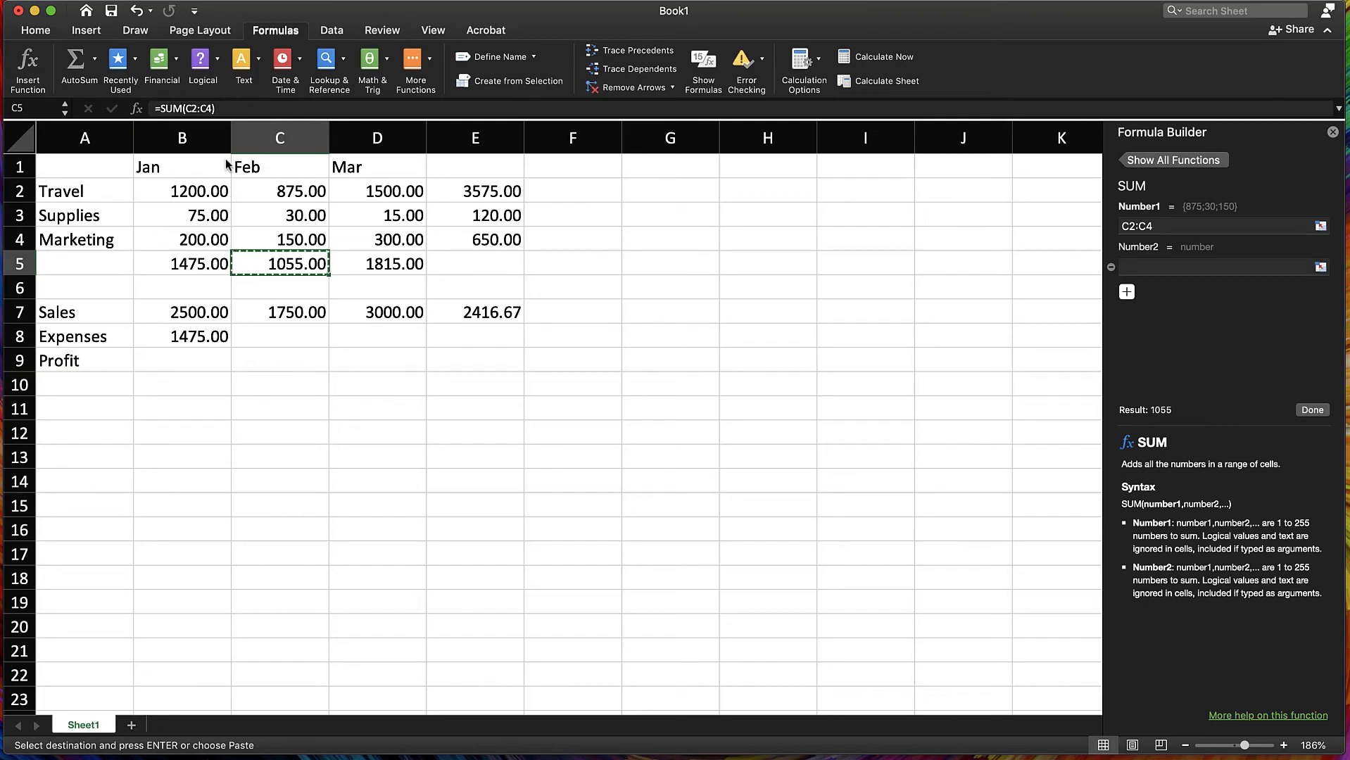
click(296, 347)
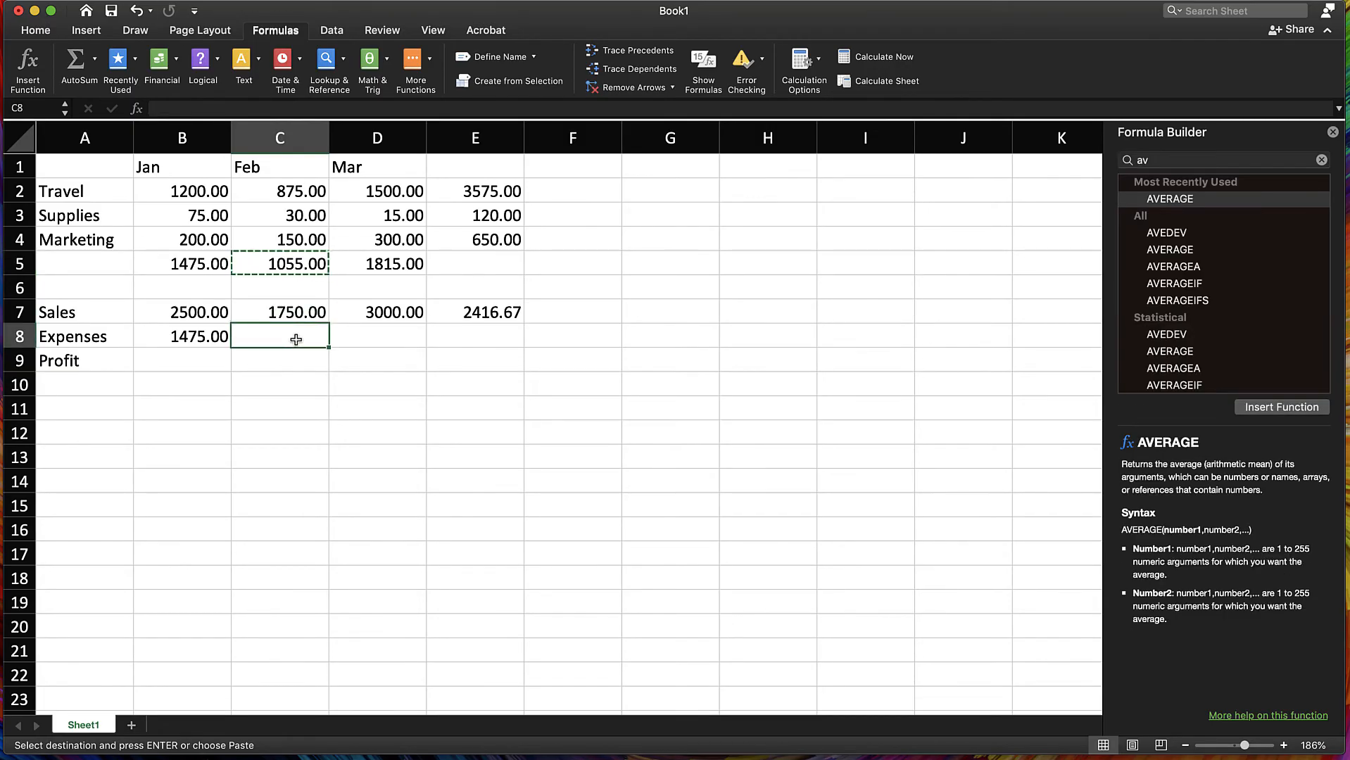
click(141, 7)
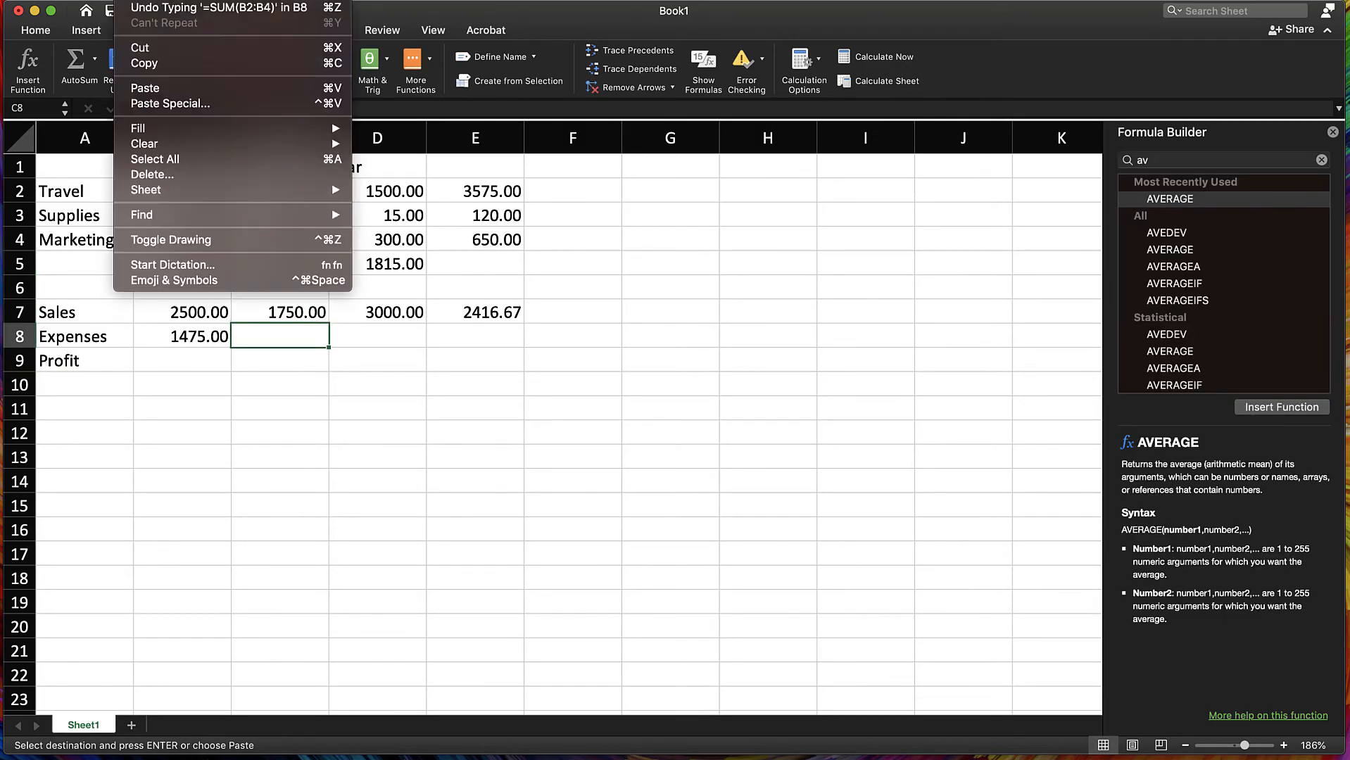
click(162, 104)
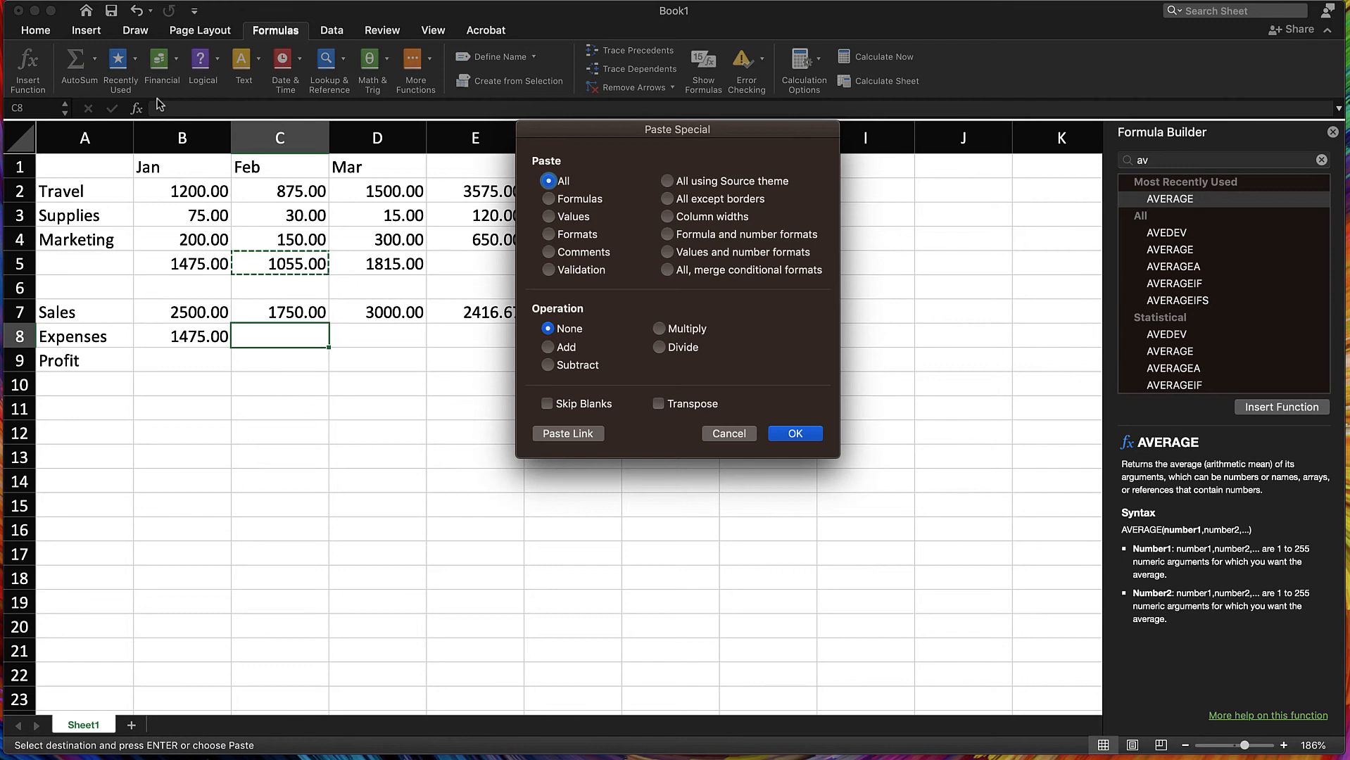
click(548, 199)
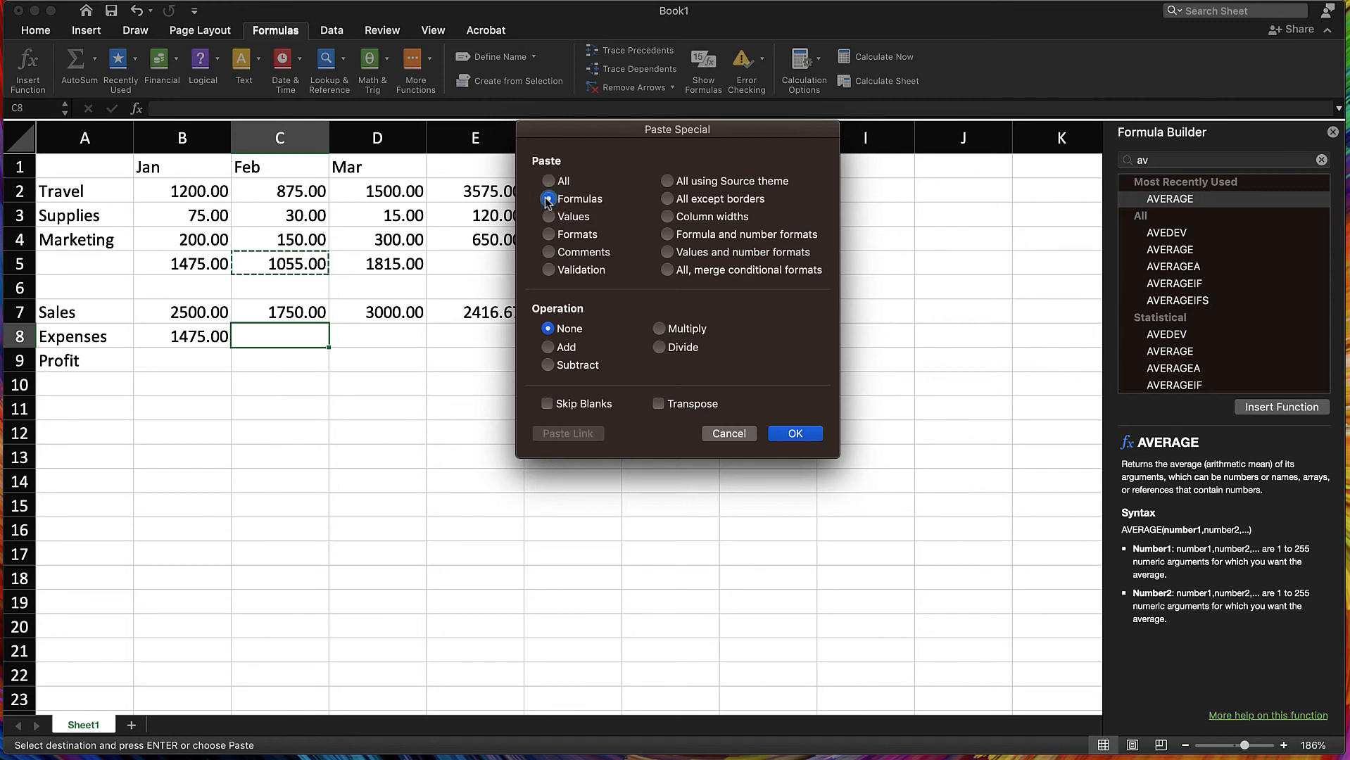
click(795, 431)
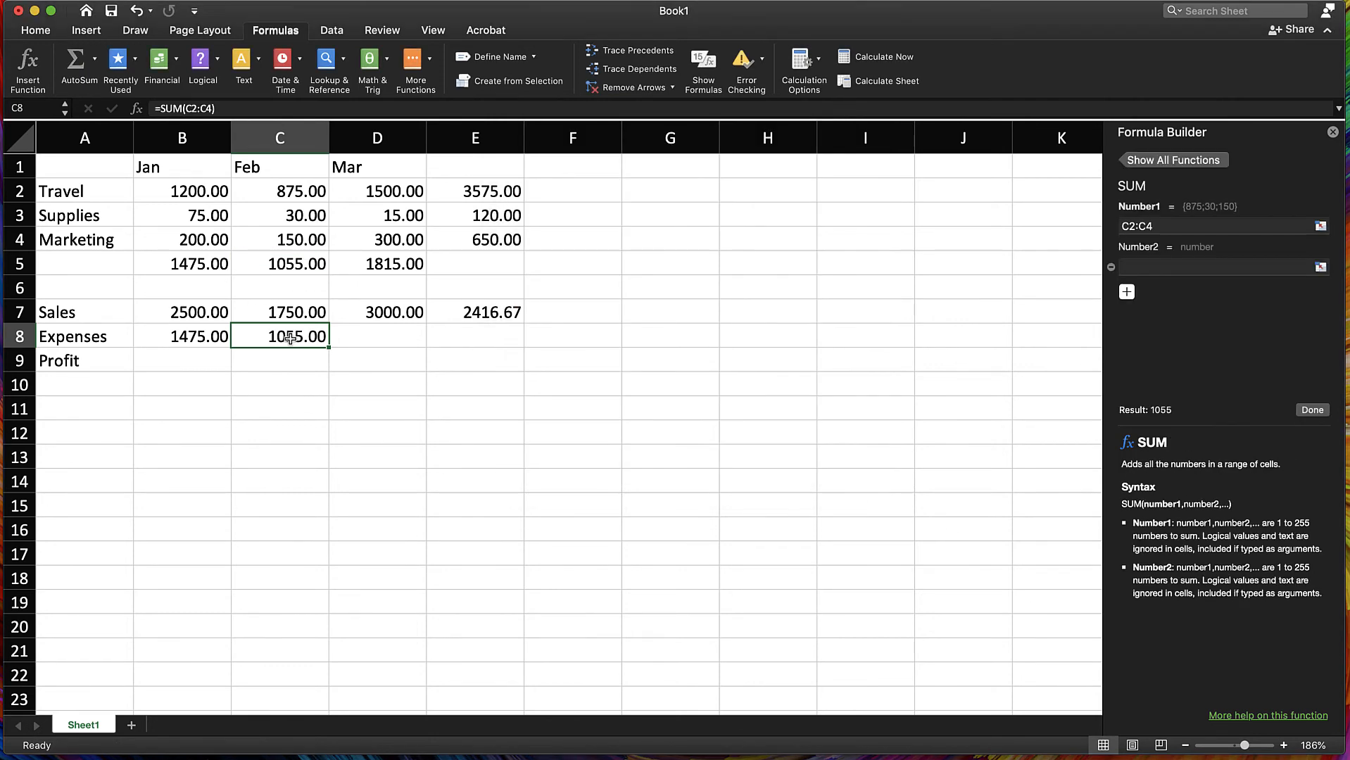
key(super+z)
click(306, 380)
Step: Use AutoSum in Expenses cell C8 to total the February expenses C2:C4
click(294, 333)
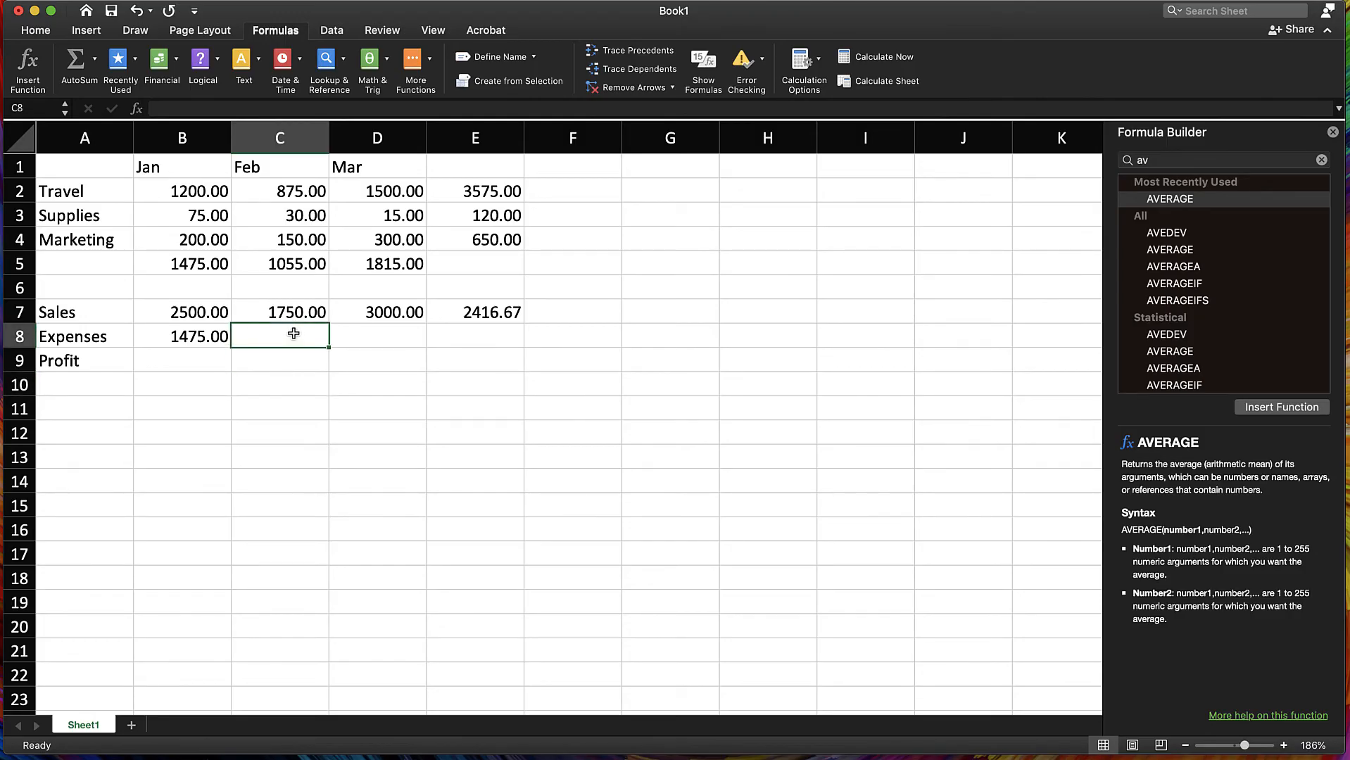
click(76, 64)
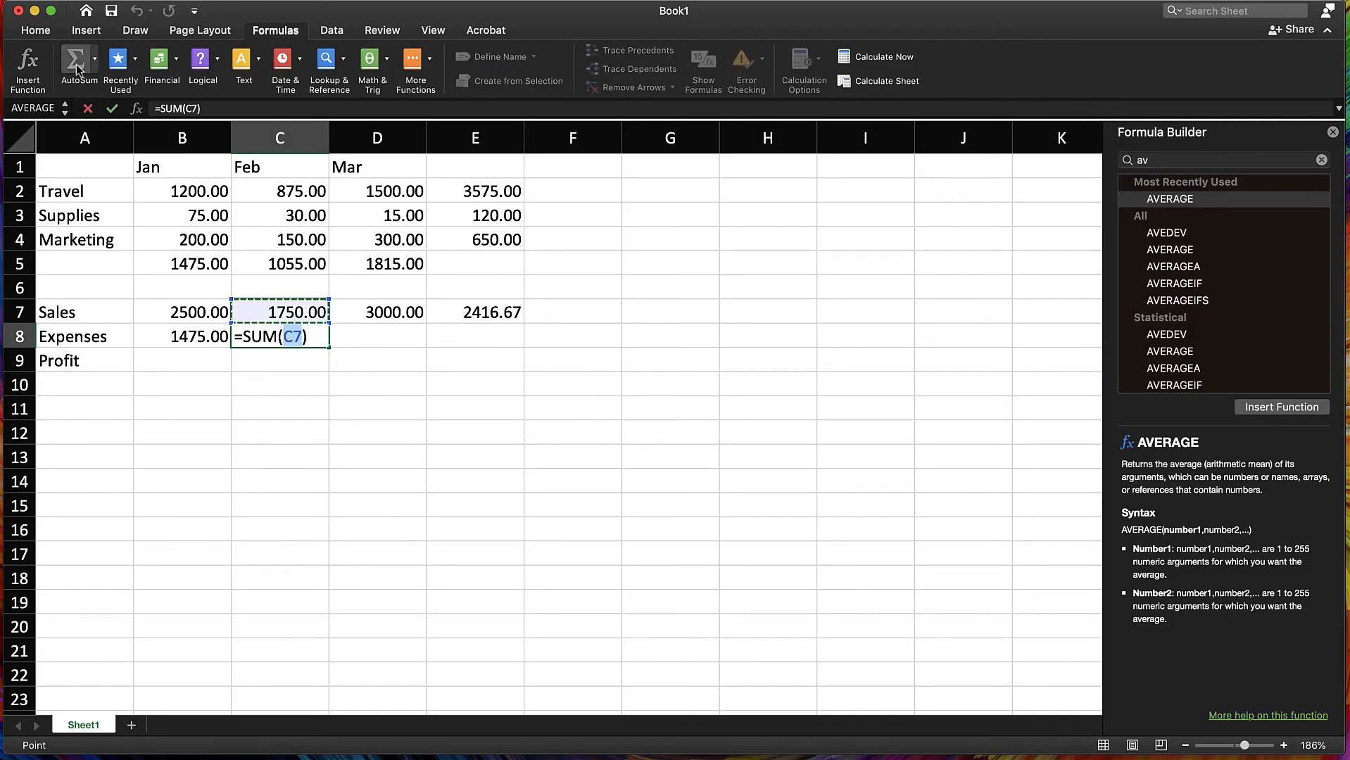
drag(296, 195, 293, 240)
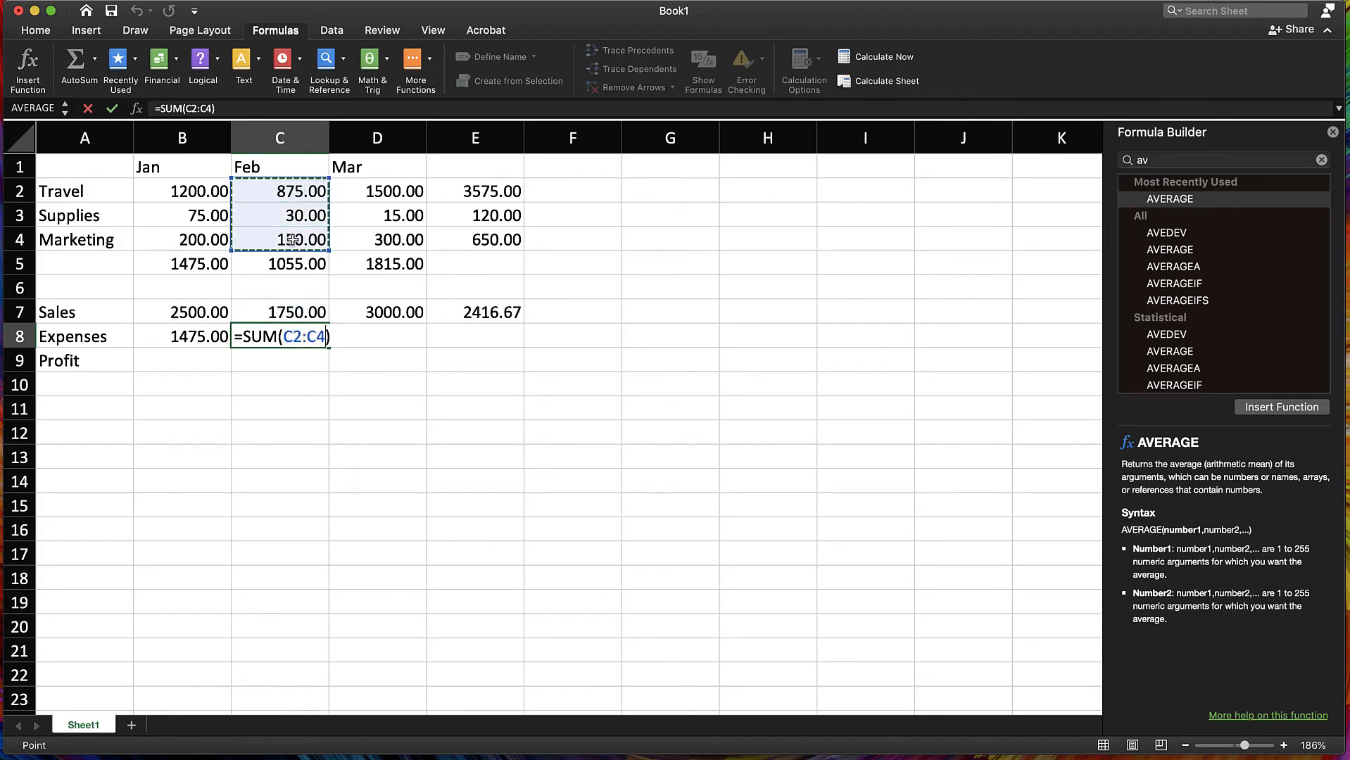
key(Return)
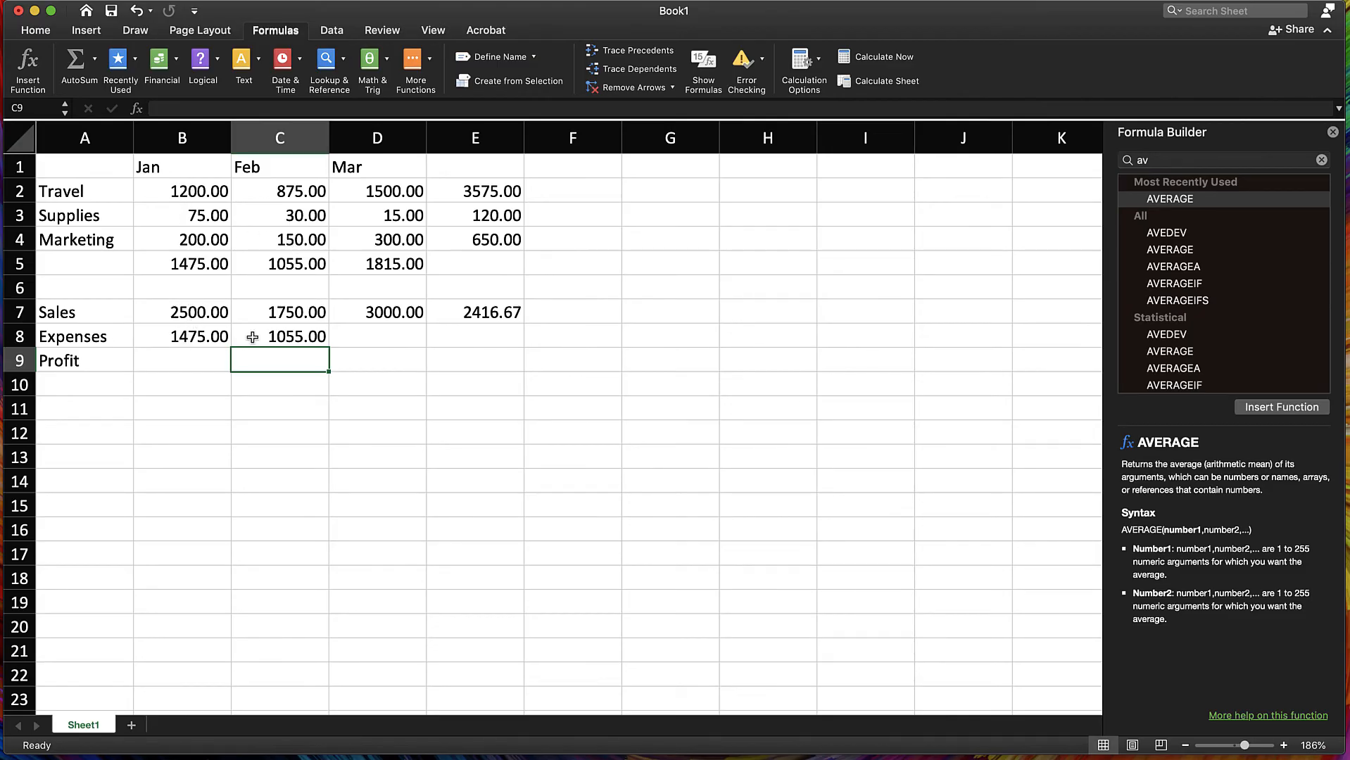
Step: Use AutoSum in Expenses cell D8 to total the March expenses D2:D4
click(384, 335)
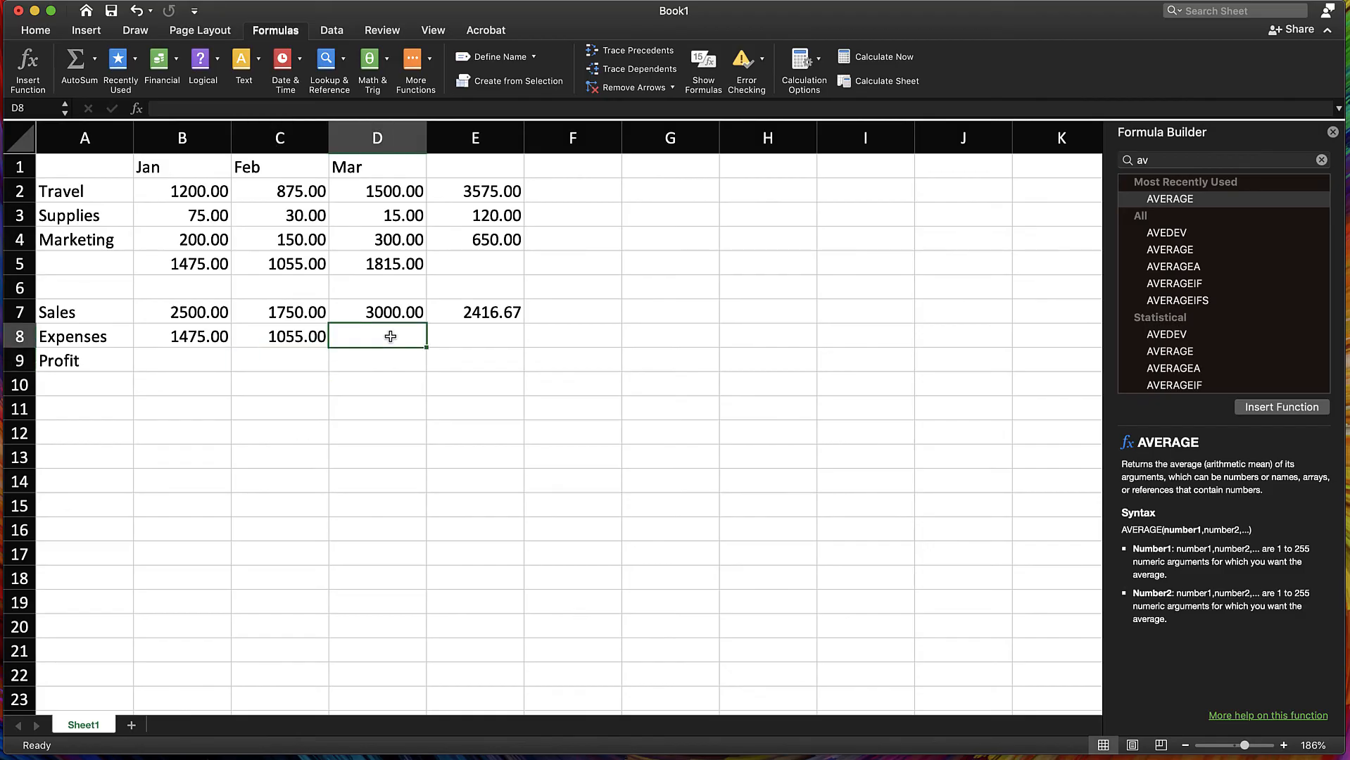
click(73, 59)
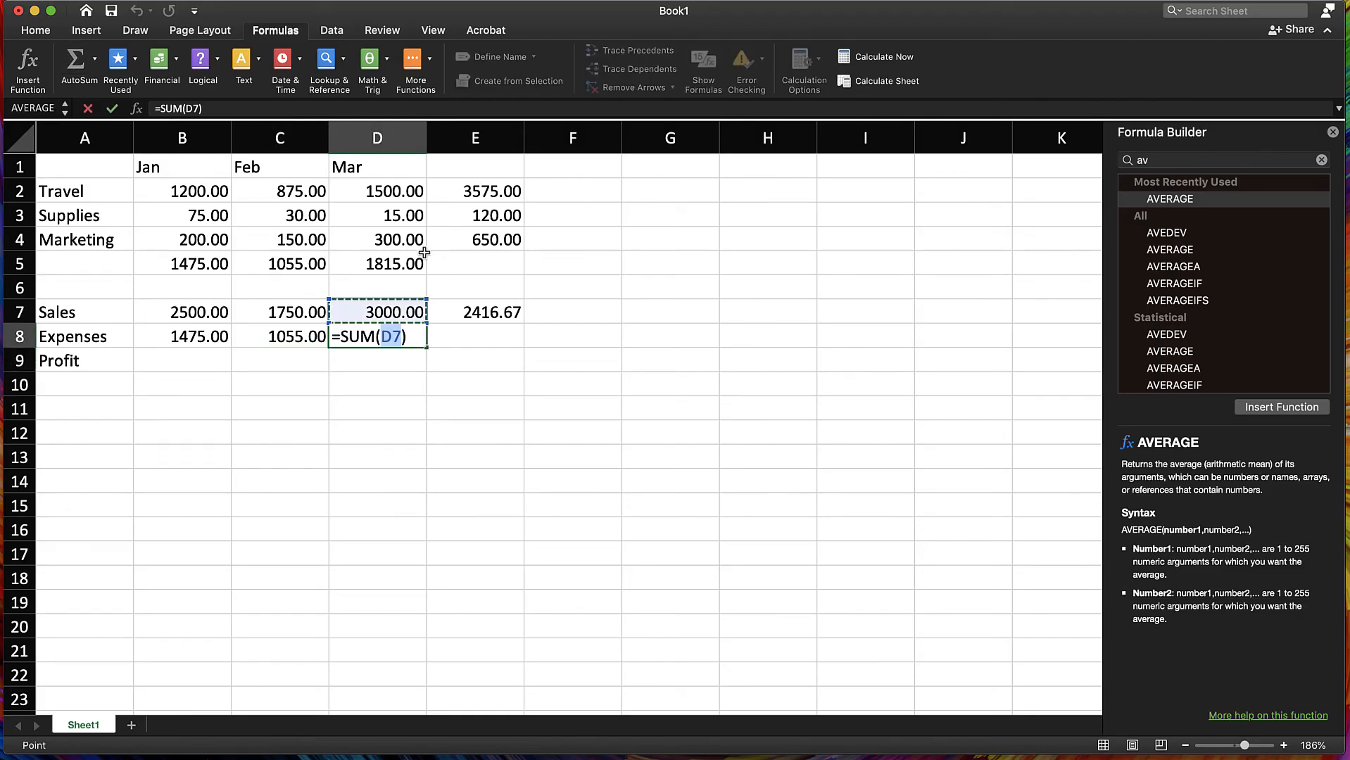
click(386, 195)
drag(387, 195, 385, 241)
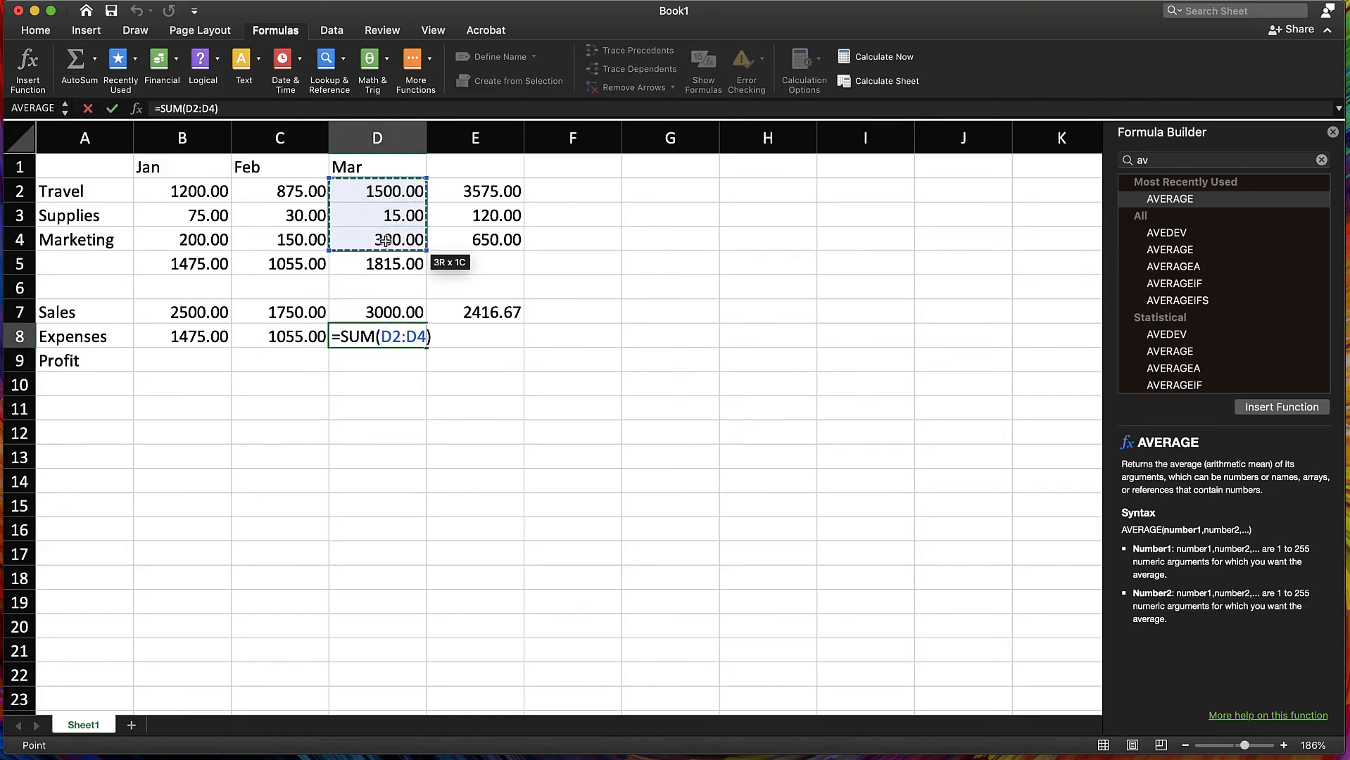
key(Return)
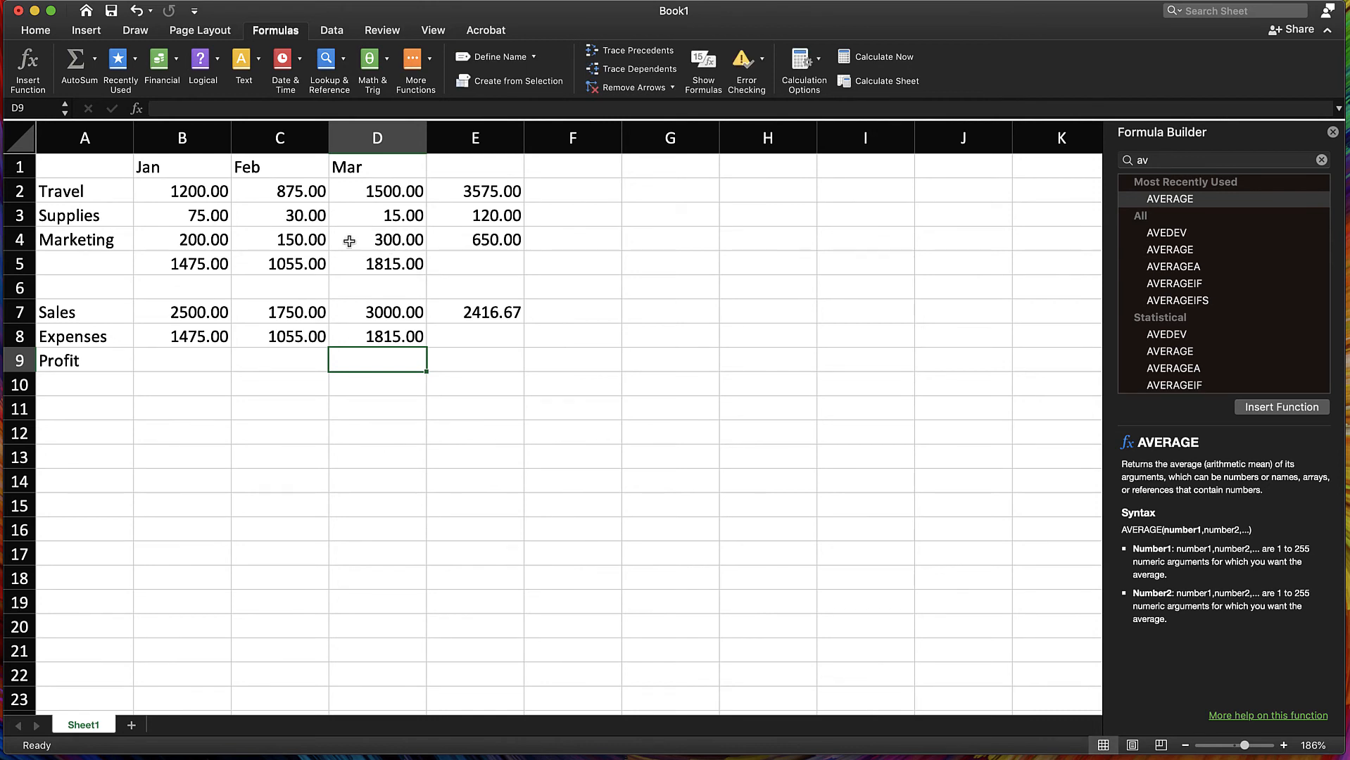
Step: Calculate the January profit in B9 by entering a Sum formula that subtracts expenses from sales, B7-B8
click(138, 364)
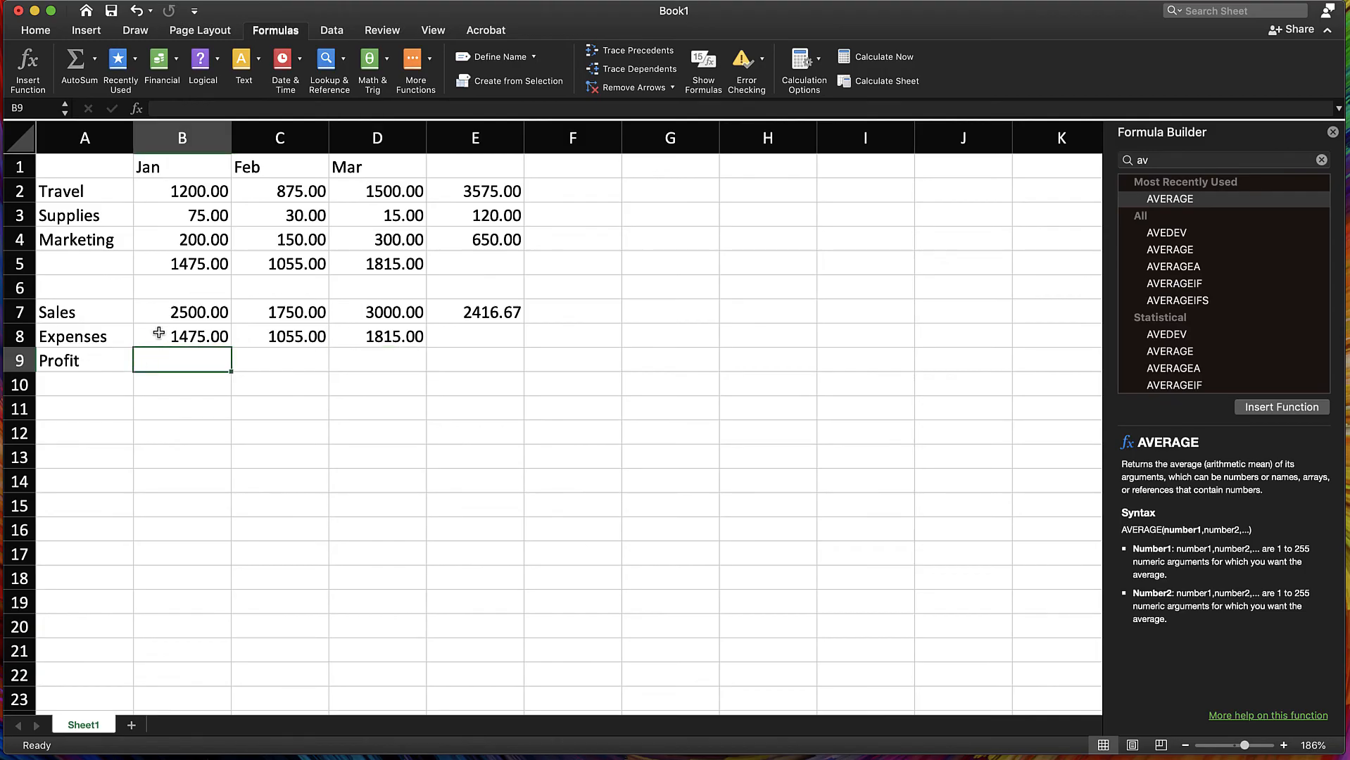
click(145, 337)
click(166, 363)
text(=Sum)
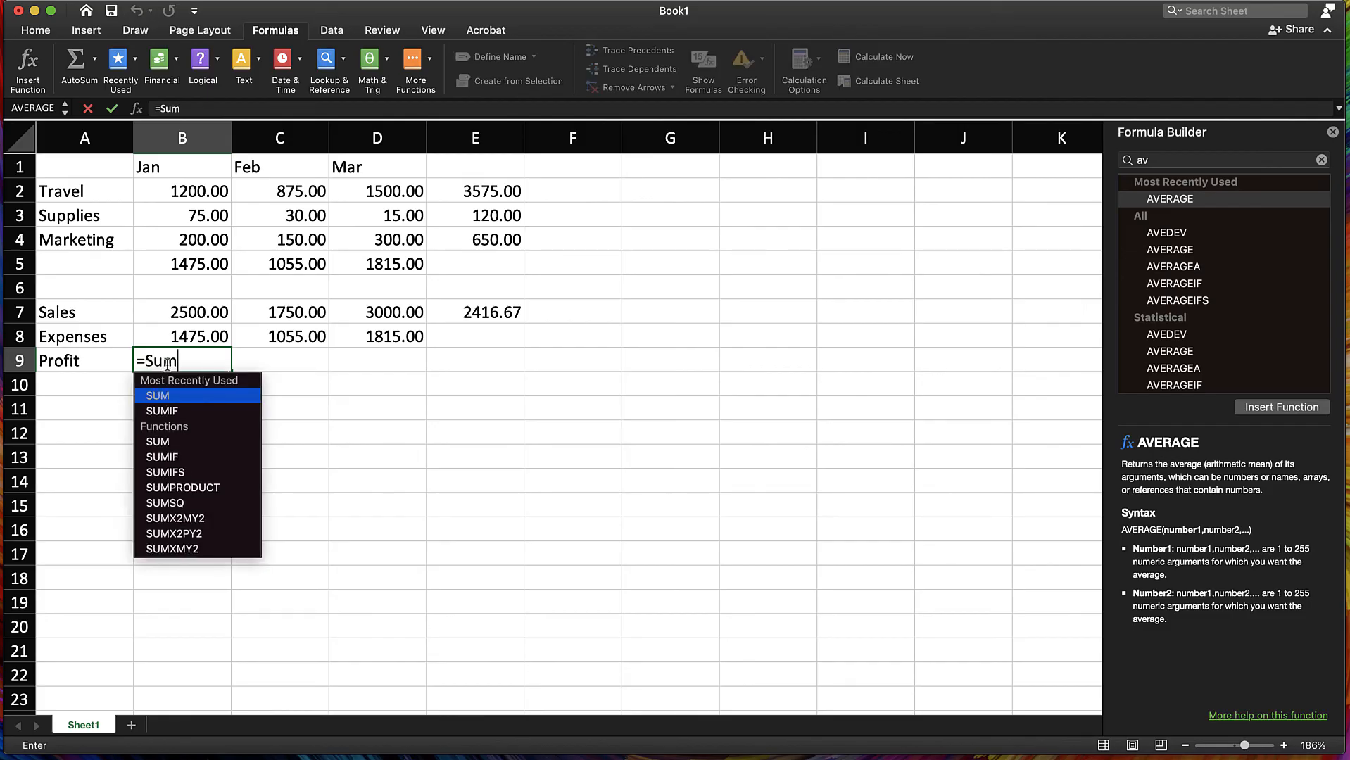
text(()
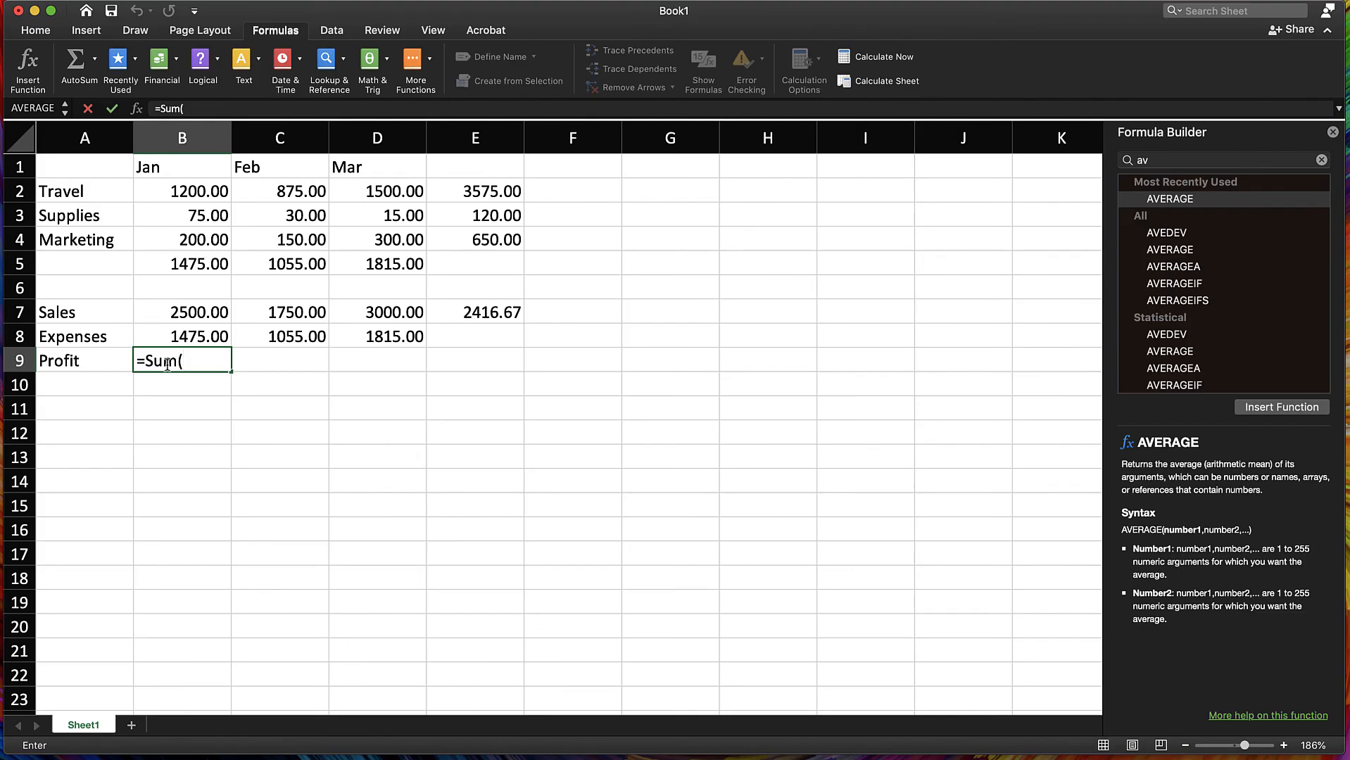
text(b)
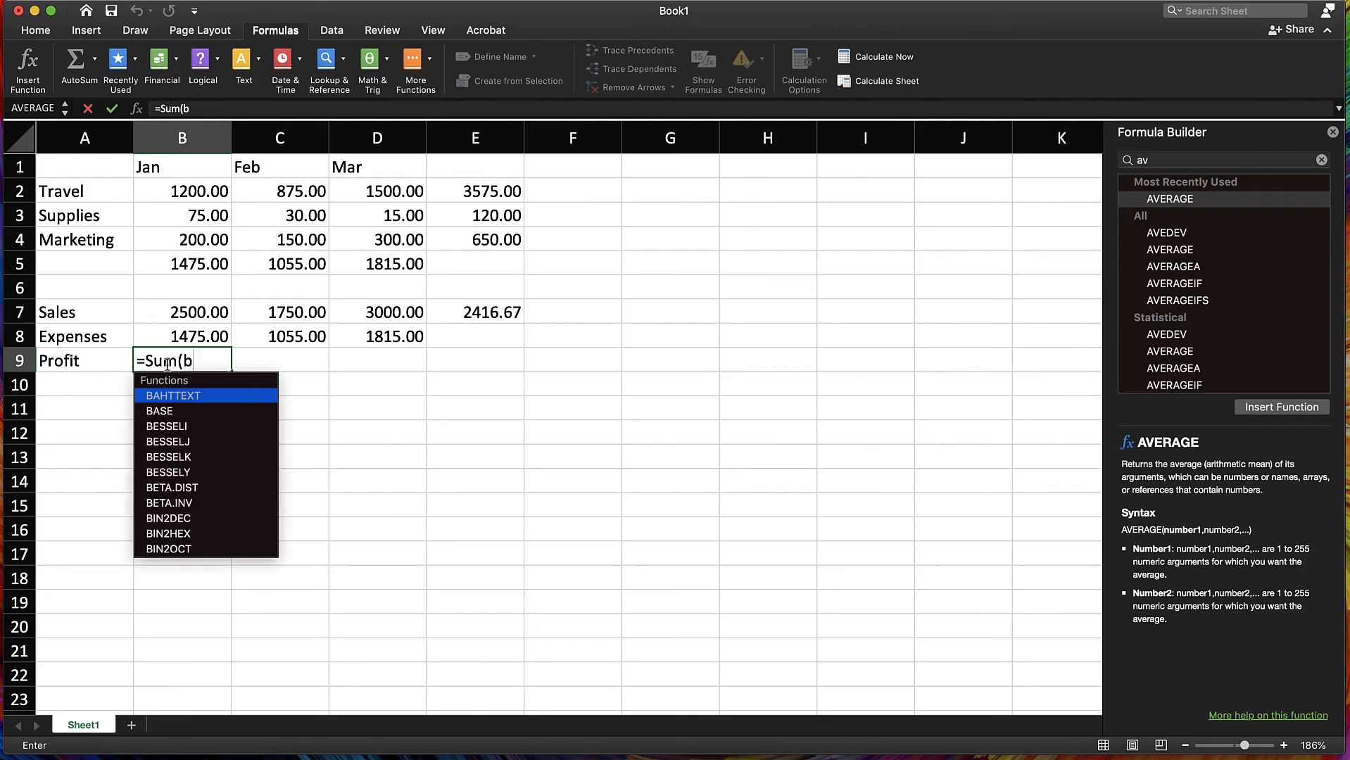
key(BackSpace)
text(B)
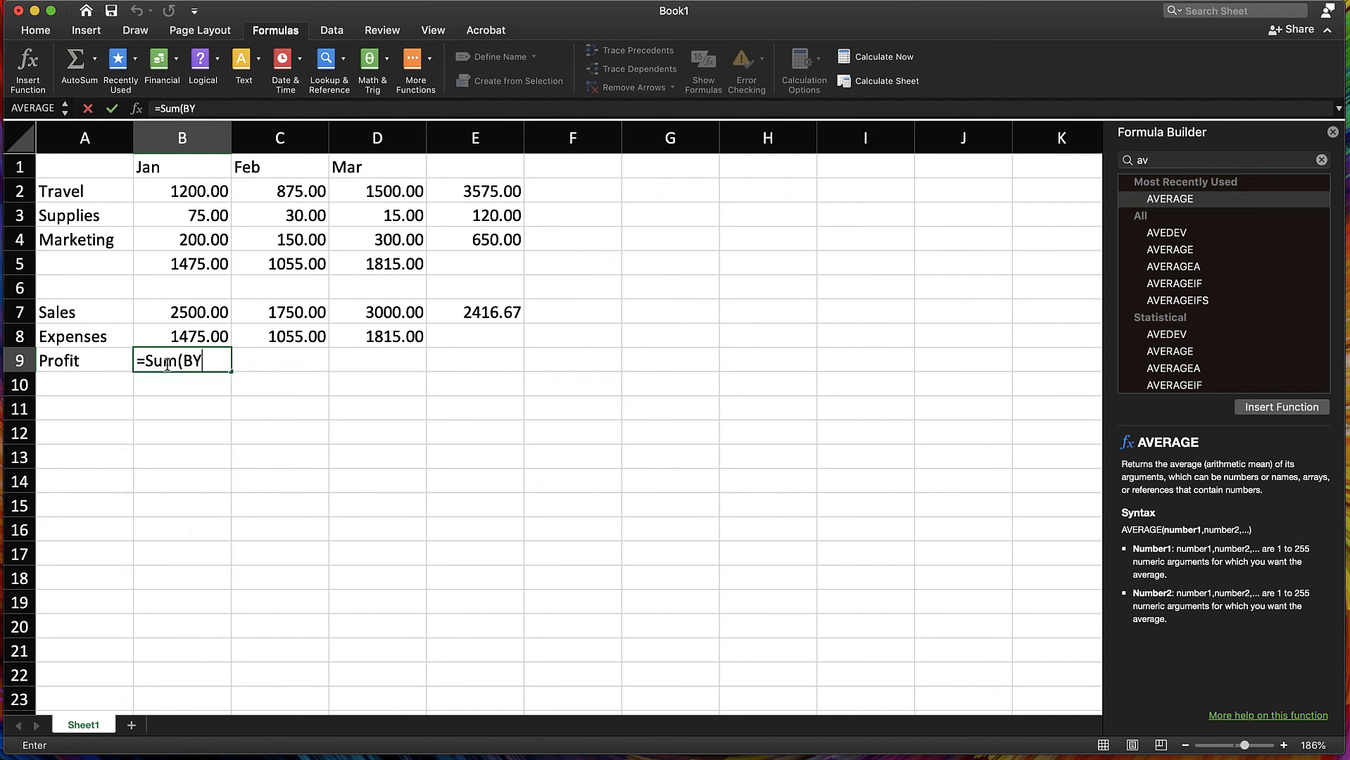
text(&)
key(BackSpace)
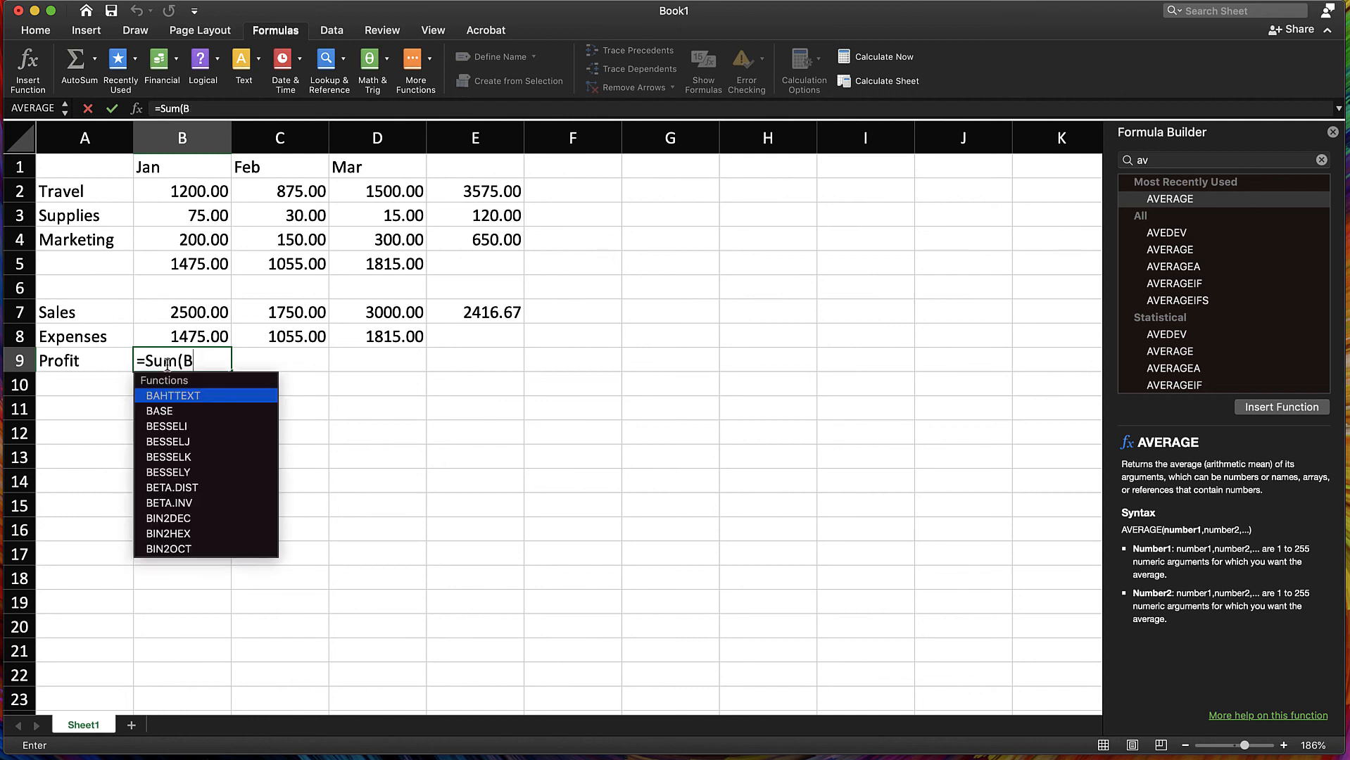
text(7-)
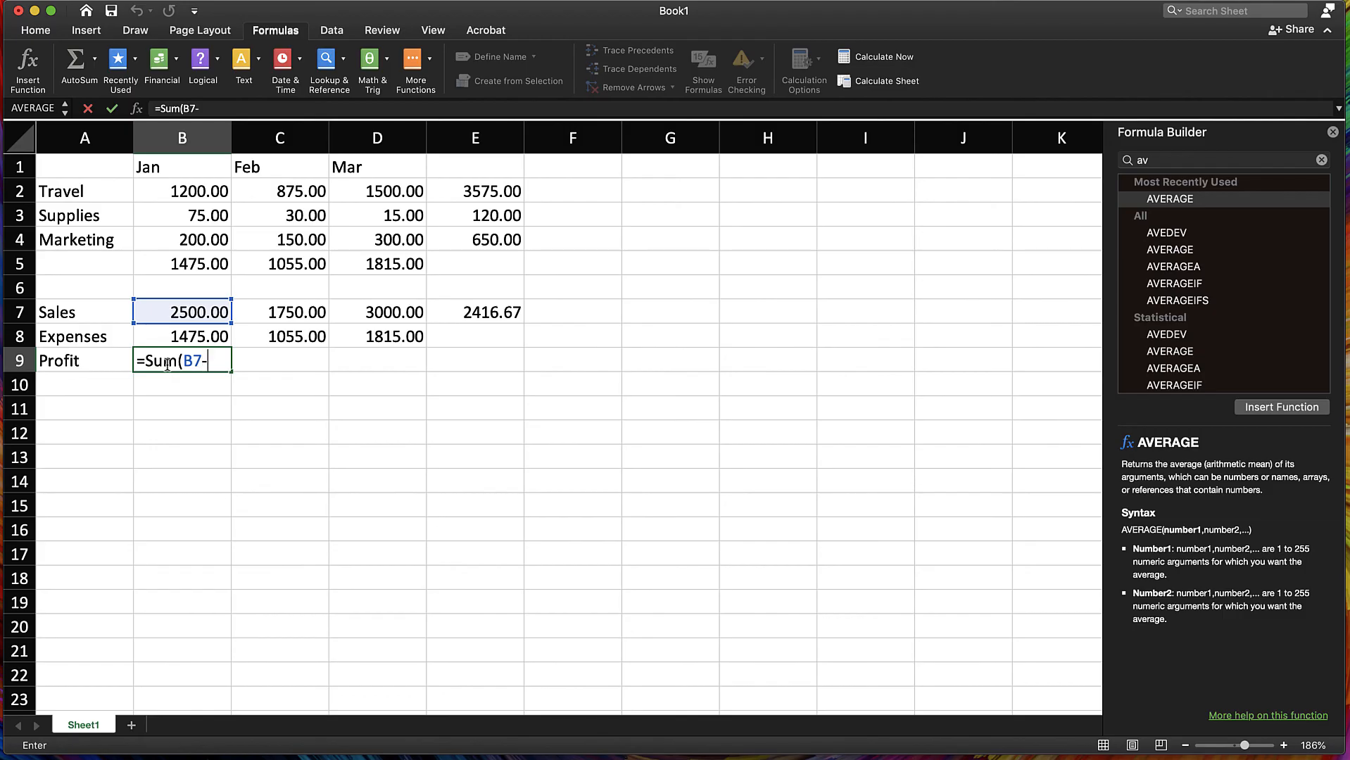
text(B8)
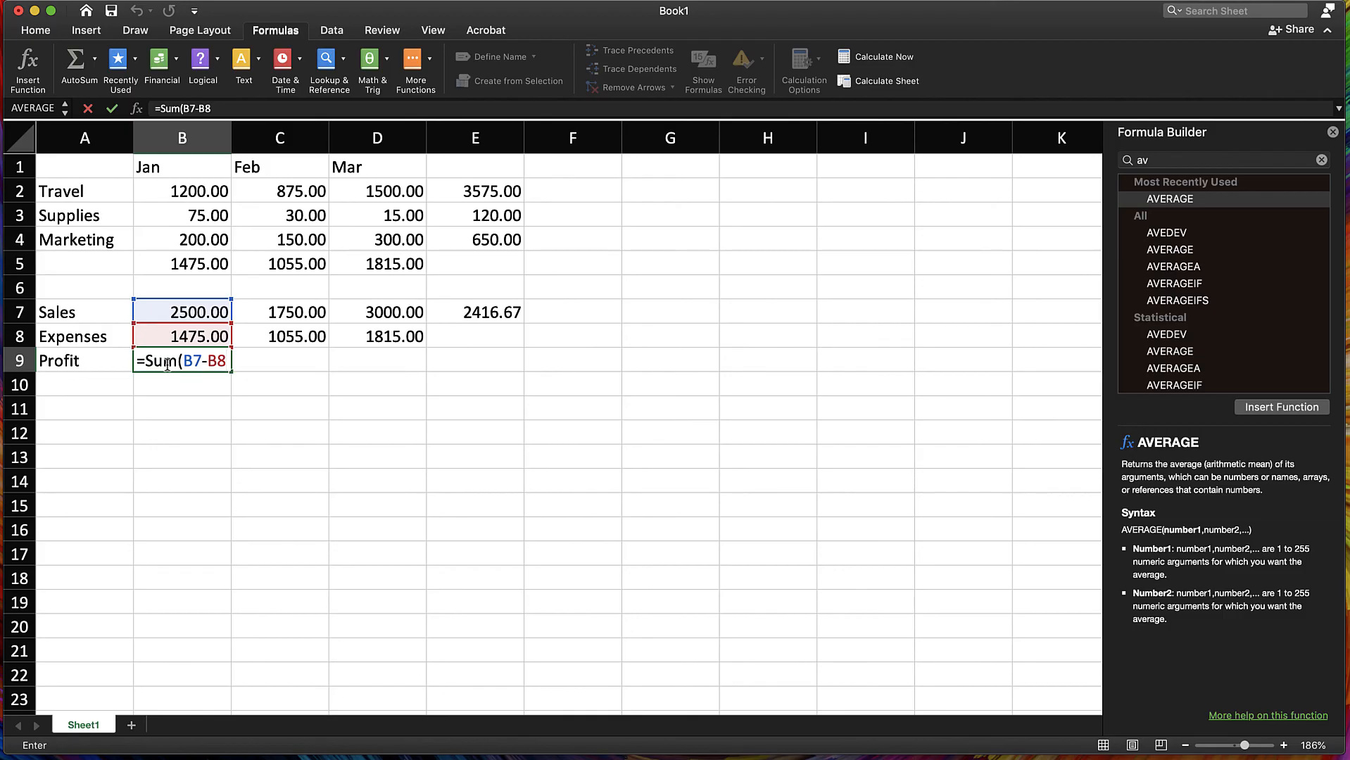
key(Return)
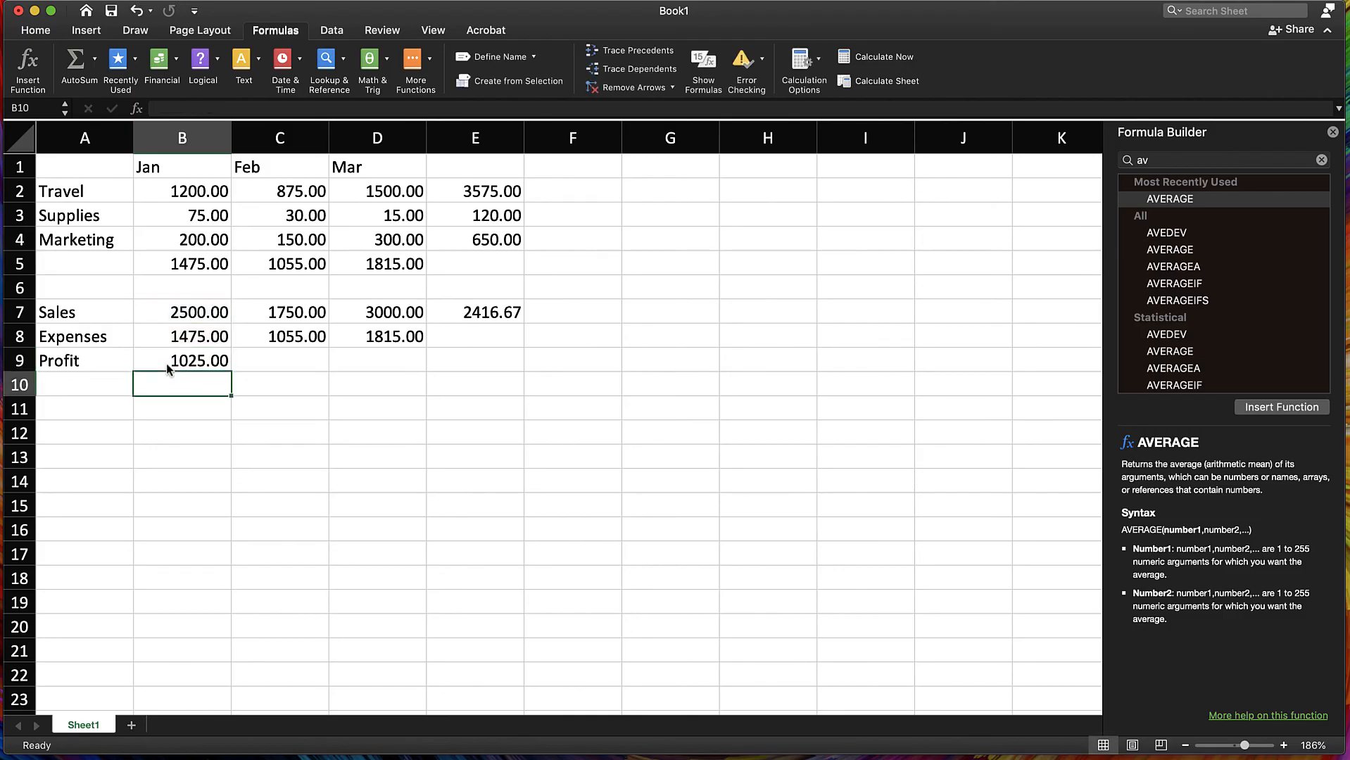
Step: Fill the January profit formula in B9 across the Profit row through D9
click(174, 360)
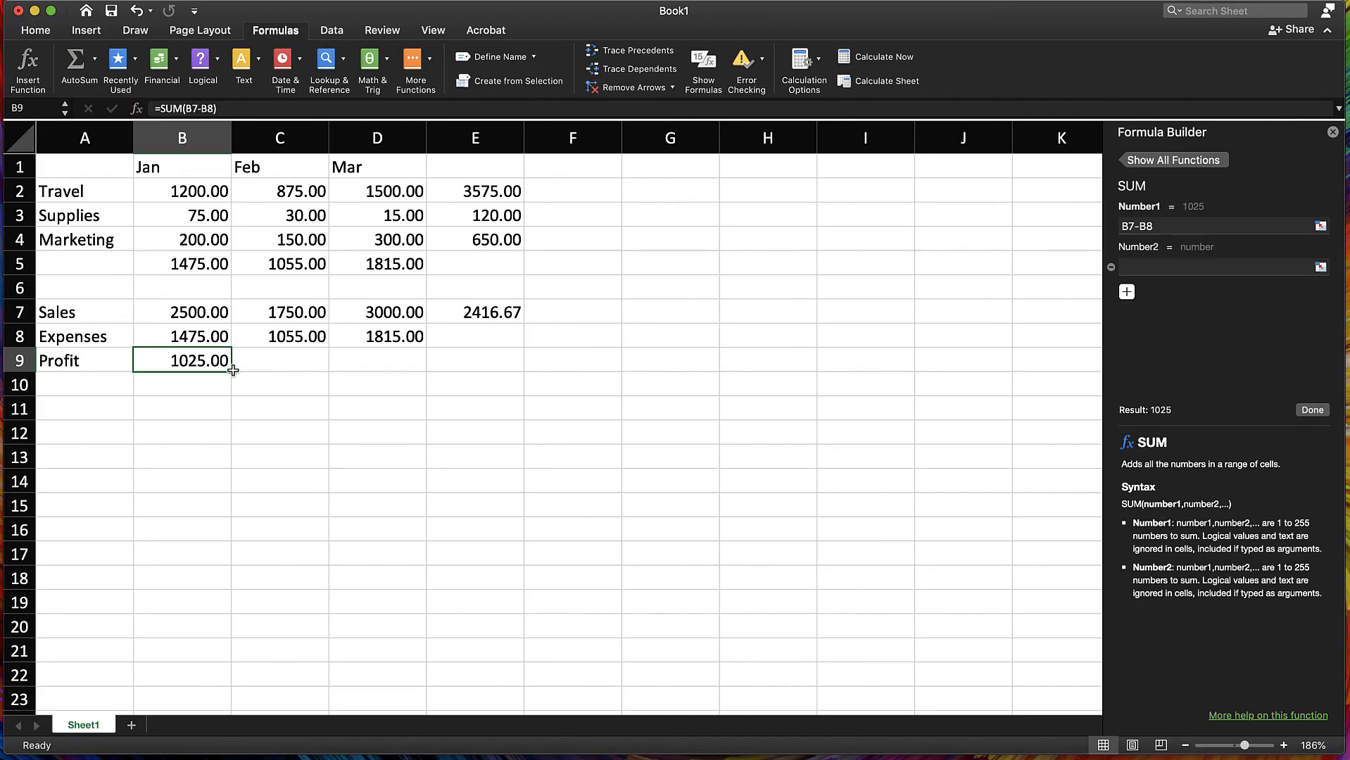
drag(227, 368, 398, 364)
click(394, 402)
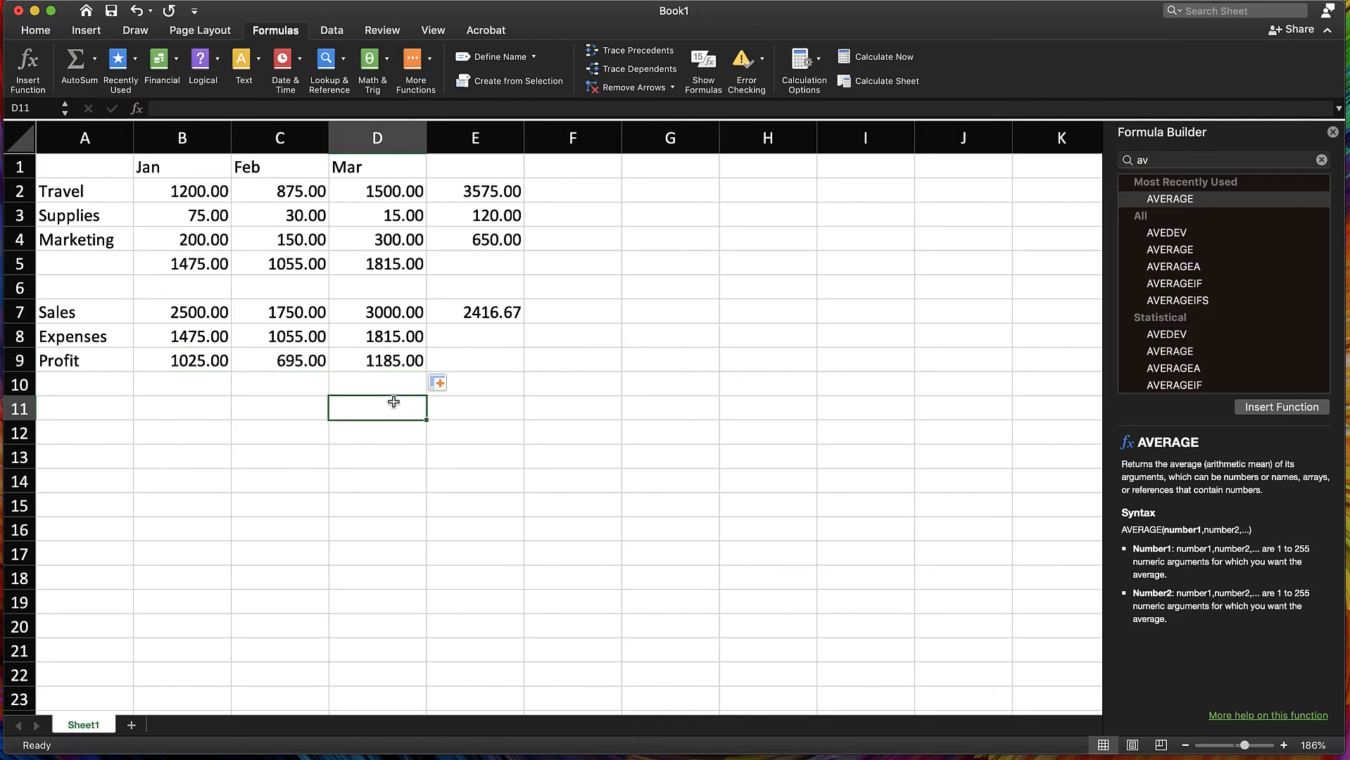